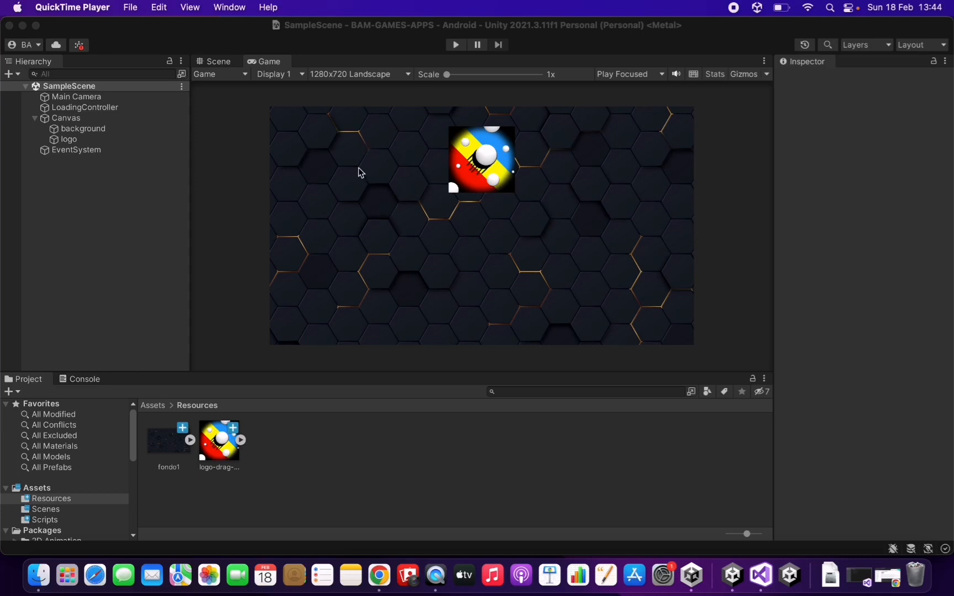
# Bring the Unity editor showing the hexagon loading-screen scene to the front.
pyautogui.click(115, 198)
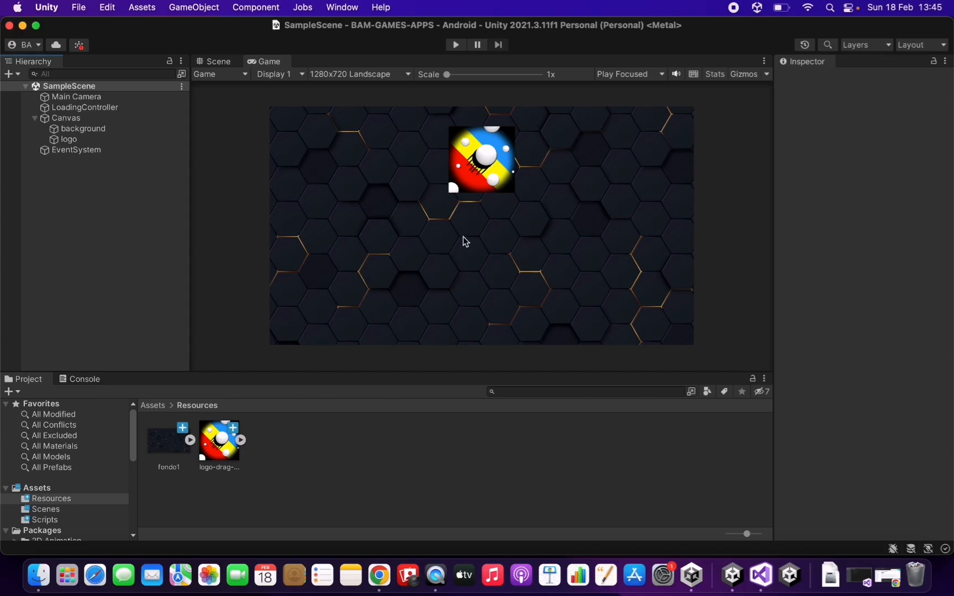
# Add a Text - TextMeshPro object under the Canvas and import the TMP Essentials.
pyautogui.rightClick(80, 245)
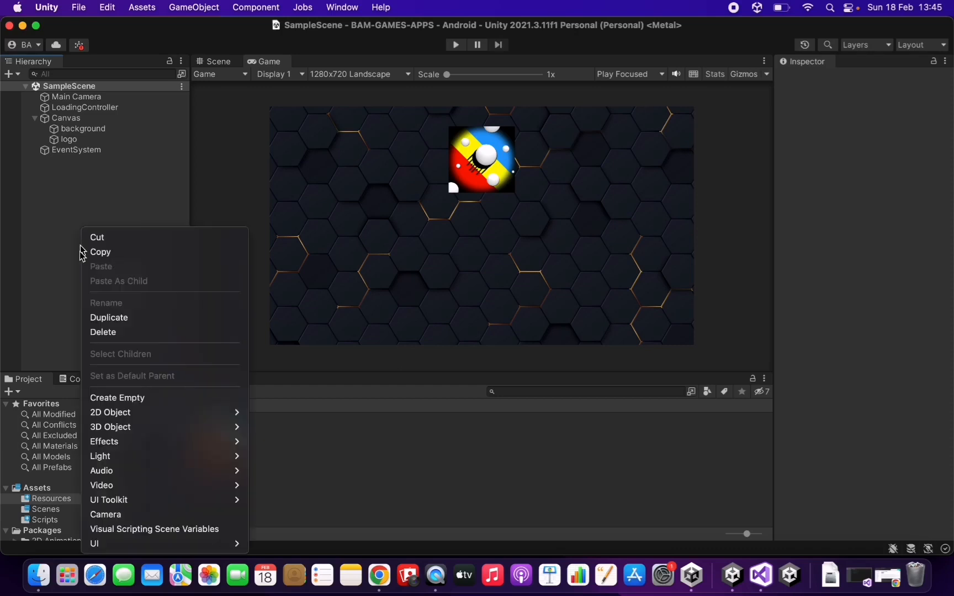
pyautogui.moveTo(111, 544)
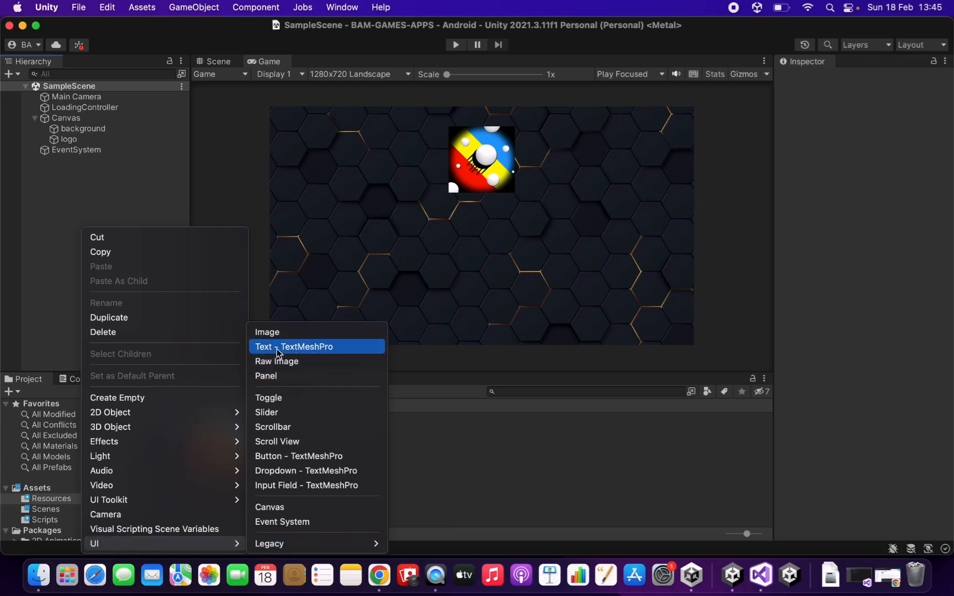
pyautogui.click(297, 346)
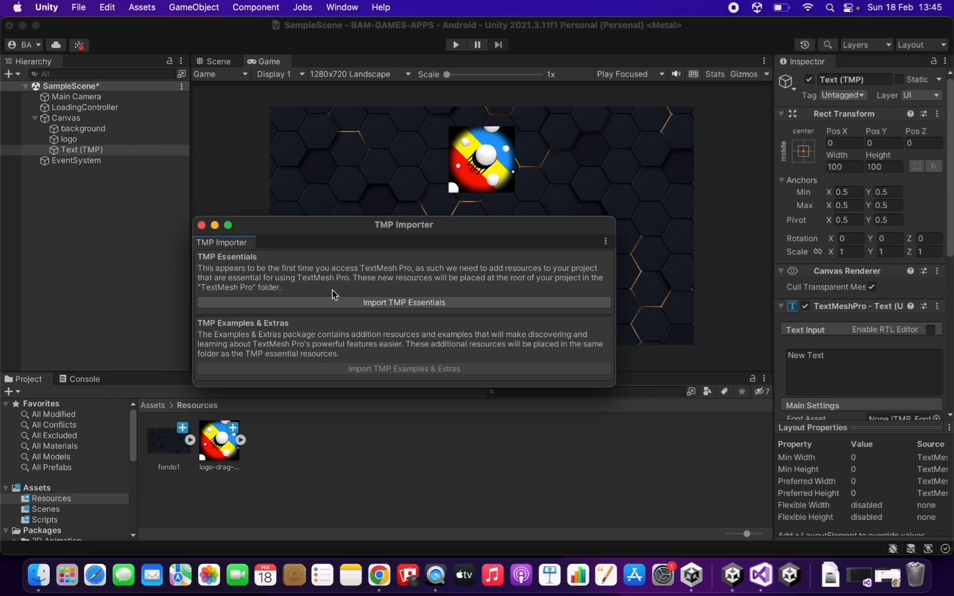
pyautogui.click(423, 303)
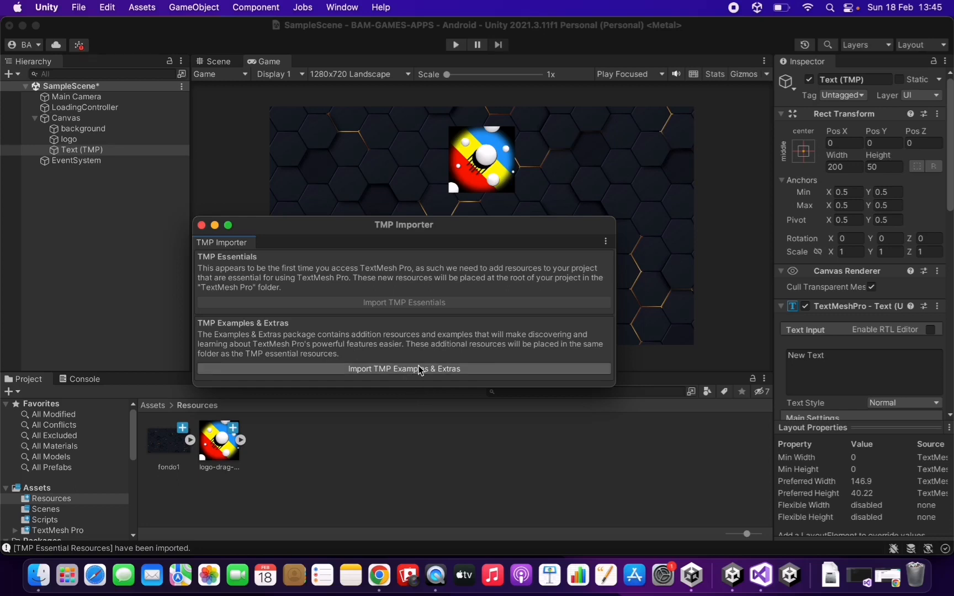
pyautogui.click(202, 225)
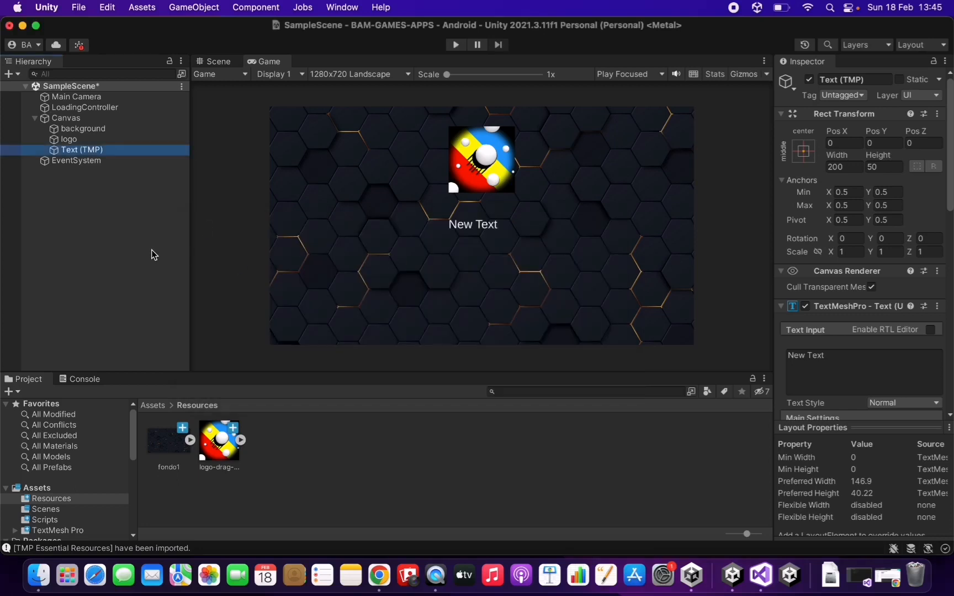
# Select Text (TMP) and frame it closely in the Scene view.
pyautogui.click(126, 252)
pyautogui.click(84, 149)
pyautogui.click(226, 61)
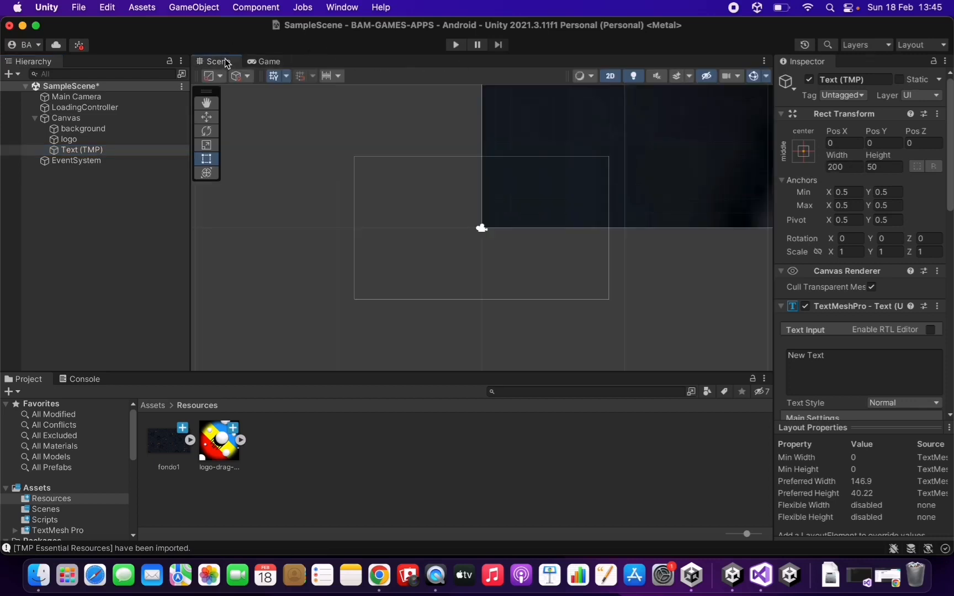
pyautogui.doubleClick(82, 150)
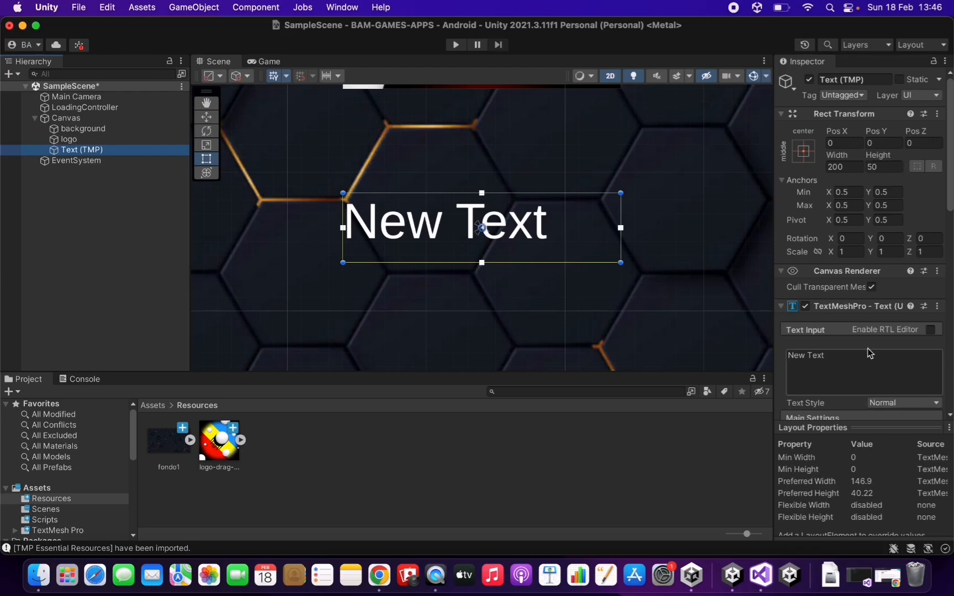
# Change the text to 'GAME NAME' with a 300-wide box, then preview it in the Game view.
pyautogui.click(842, 358)
pyautogui.write('GAME')
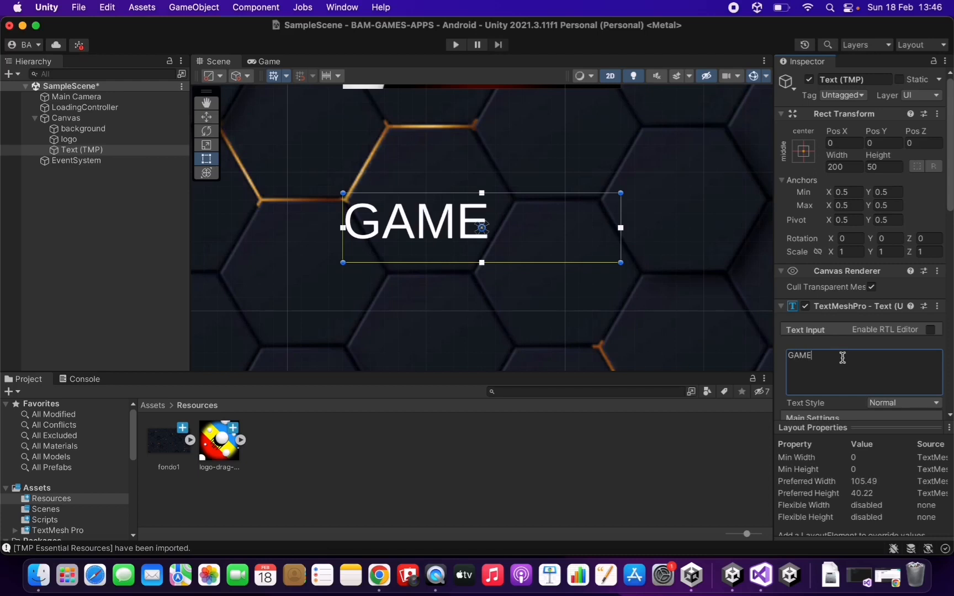
pyautogui.write(' NAME')
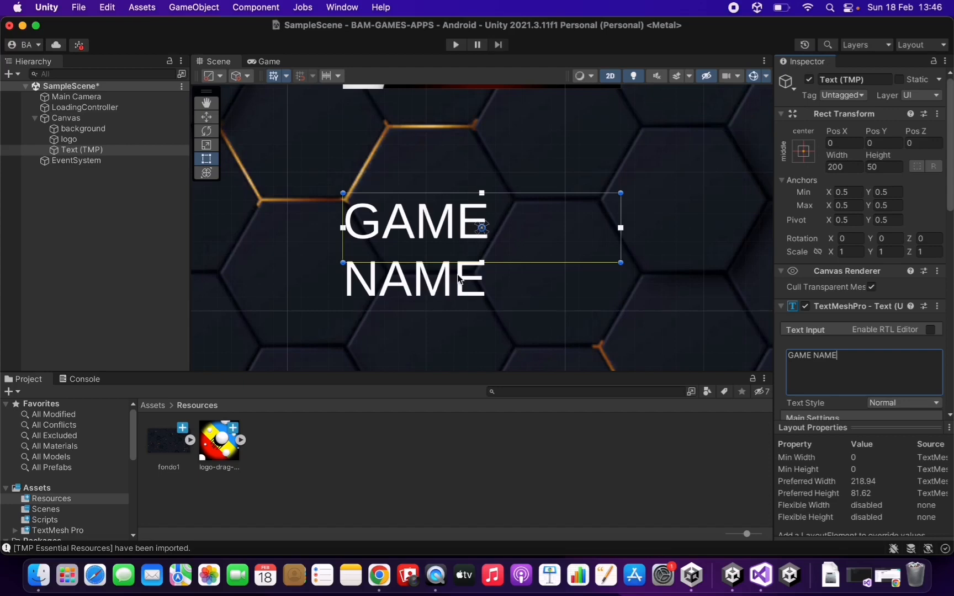
pyautogui.click(855, 167)
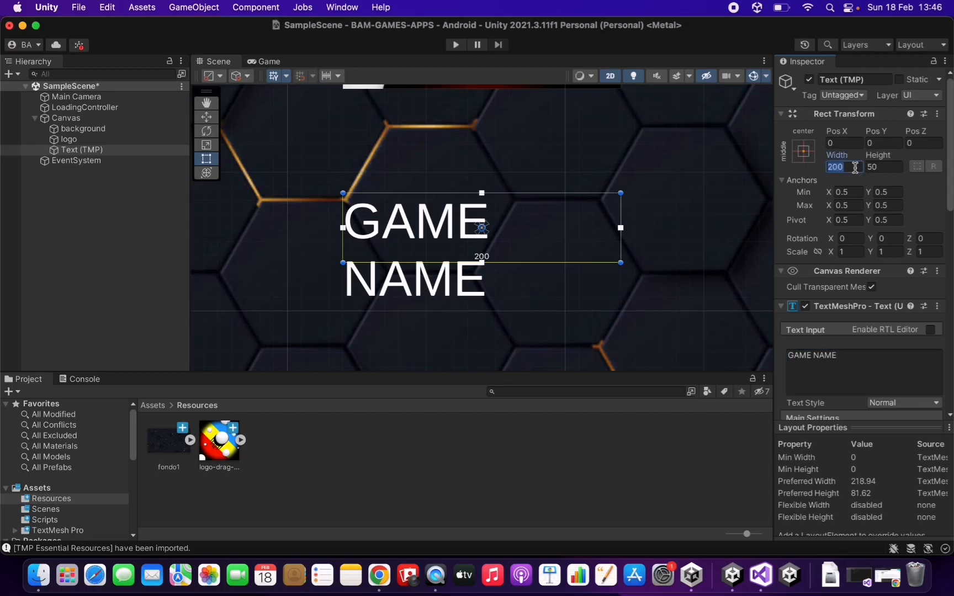
pyautogui.write('300')
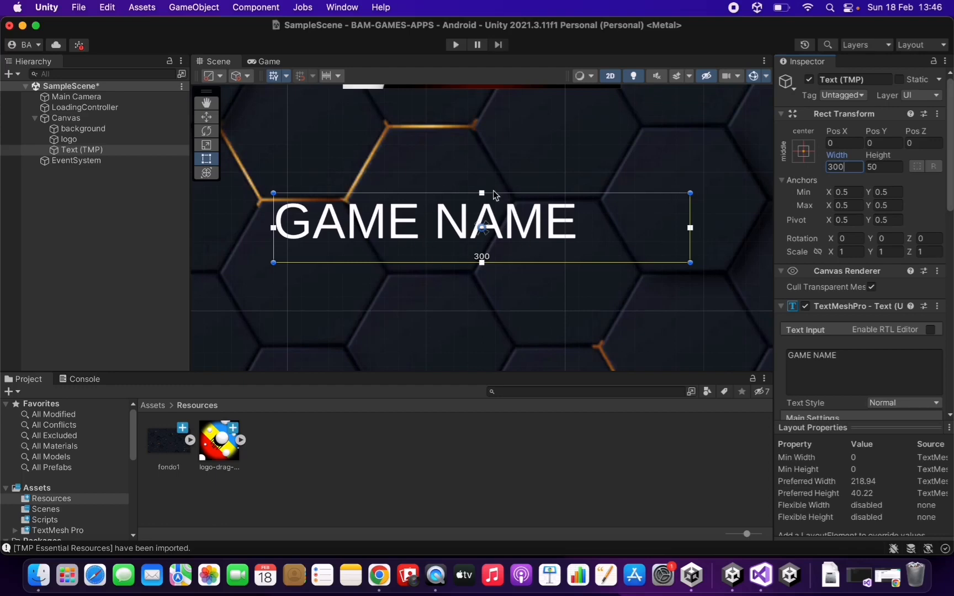
pyautogui.click(269, 60)
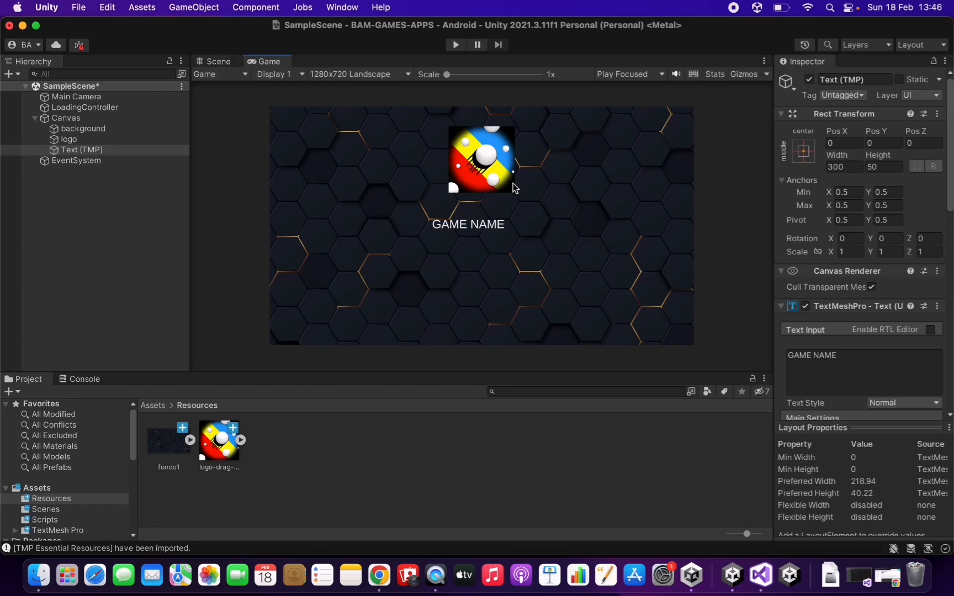
# In the Scene view, set the text box Height to 75 and Width to 400.
pyautogui.click(216, 61)
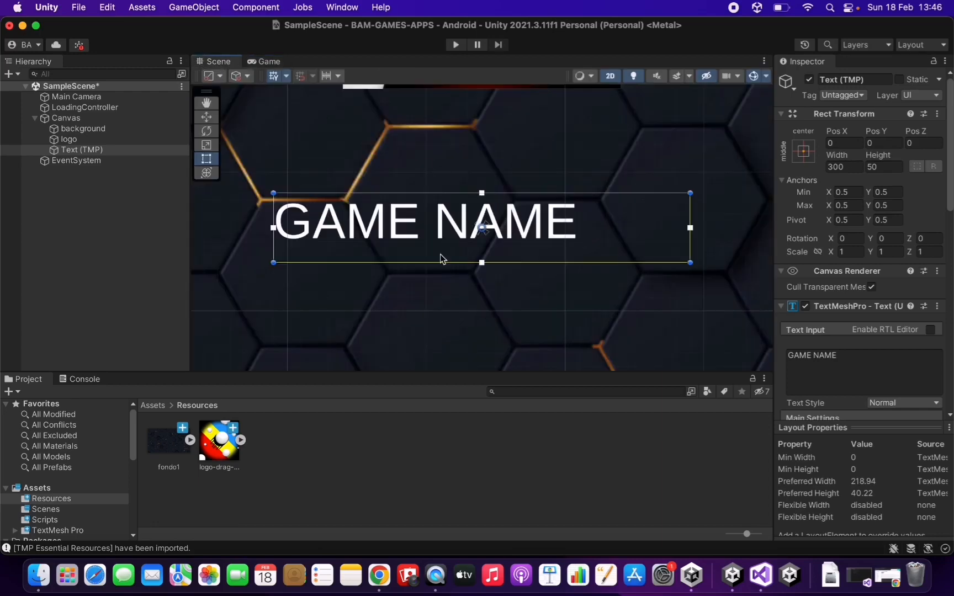
pyautogui.scroll(-8, 577, 239)
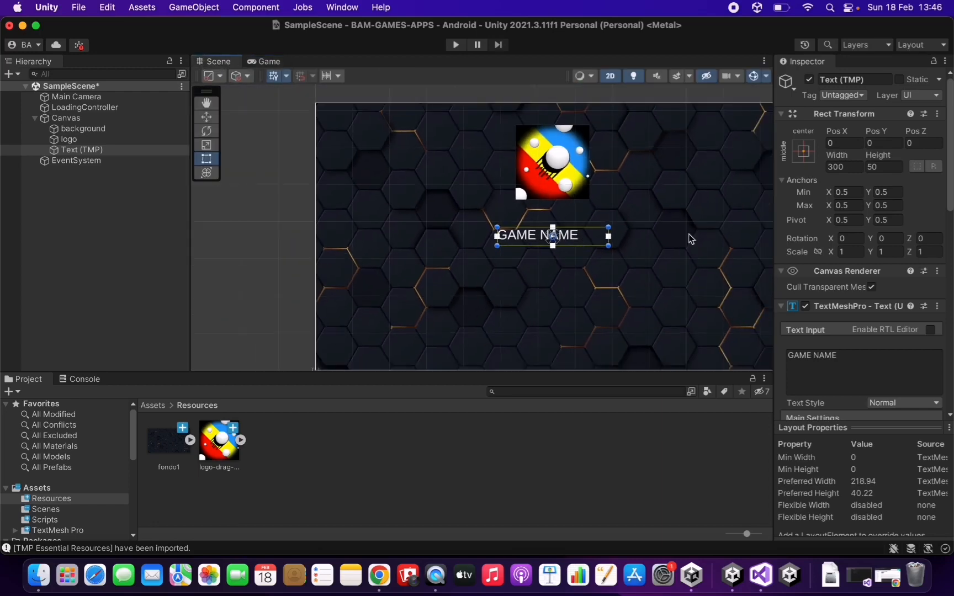
pyautogui.click(884, 166)
pyautogui.write('75')
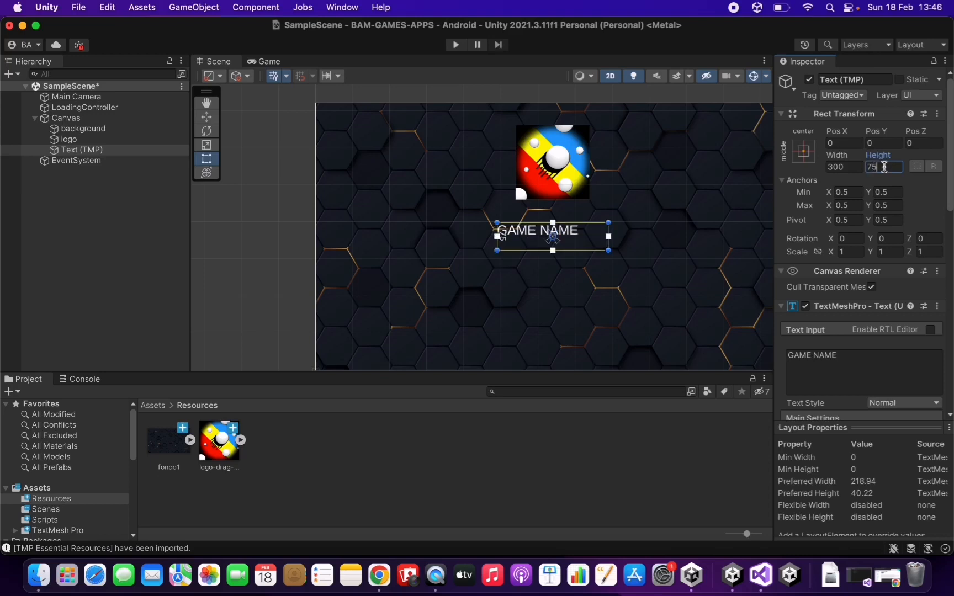
pyautogui.click(836, 168)
pyautogui.write('400')
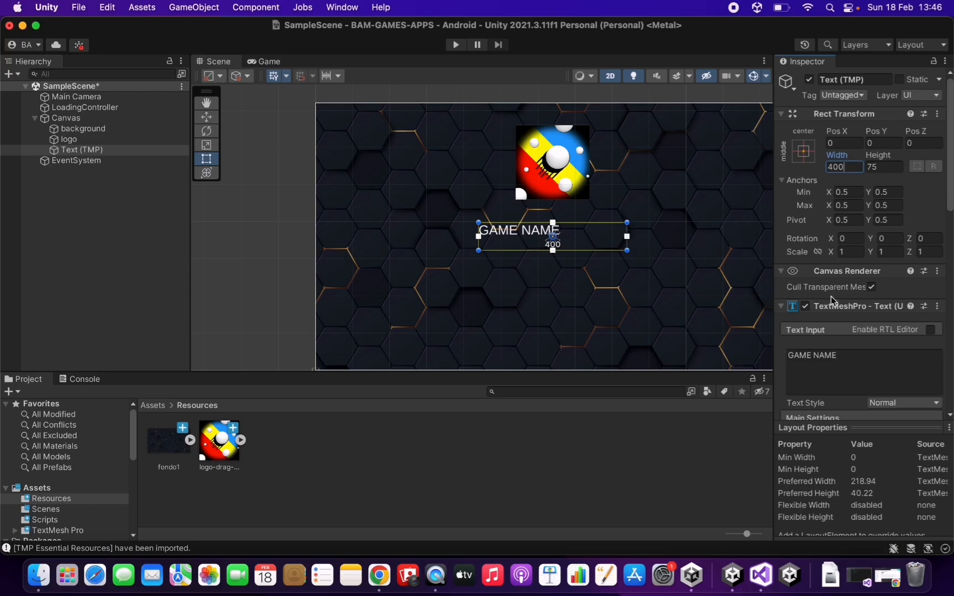
pyautogui.scroll(-3, 817, 234)
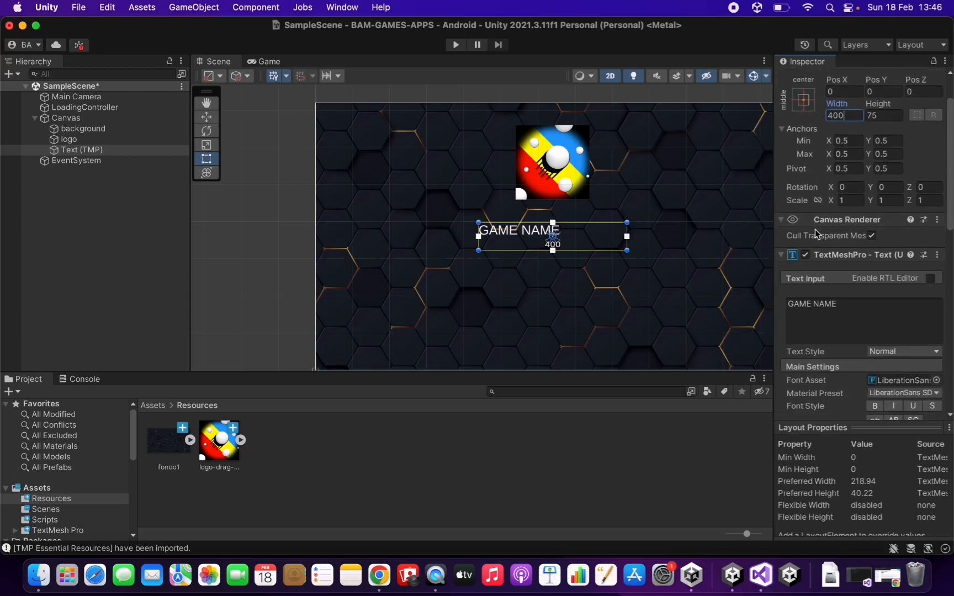
pyautogui.scroll(-3, 814, 228)
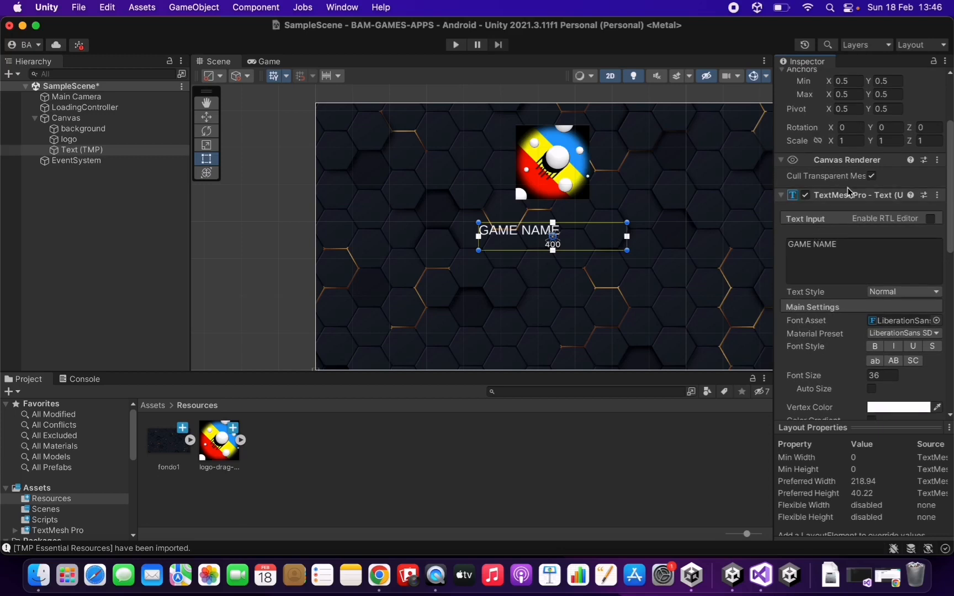
pyautogui.scroll(-2, 848, 187)
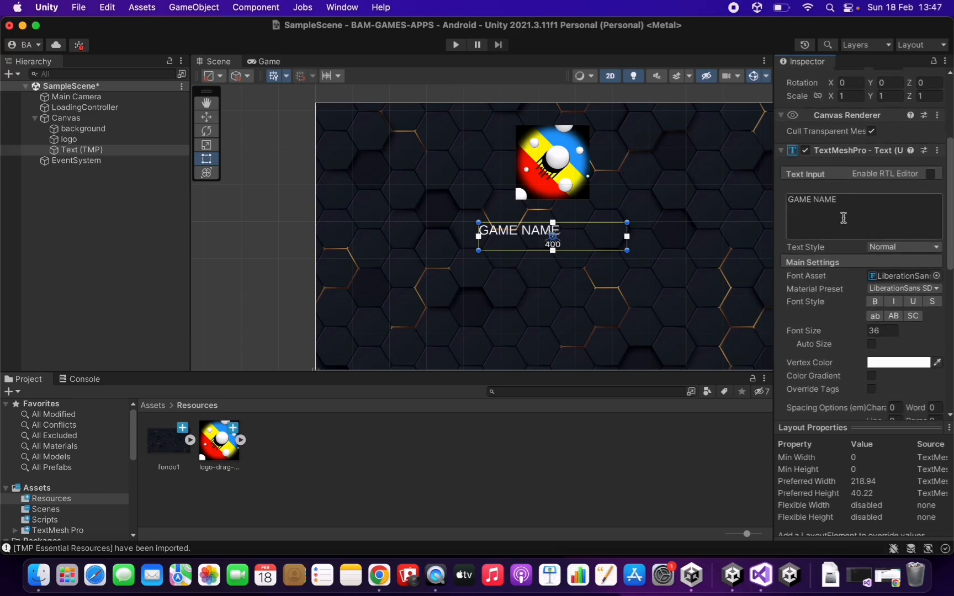
# Browse the font asset list and close it without changing the font.
pyautogui.click(857, 206)
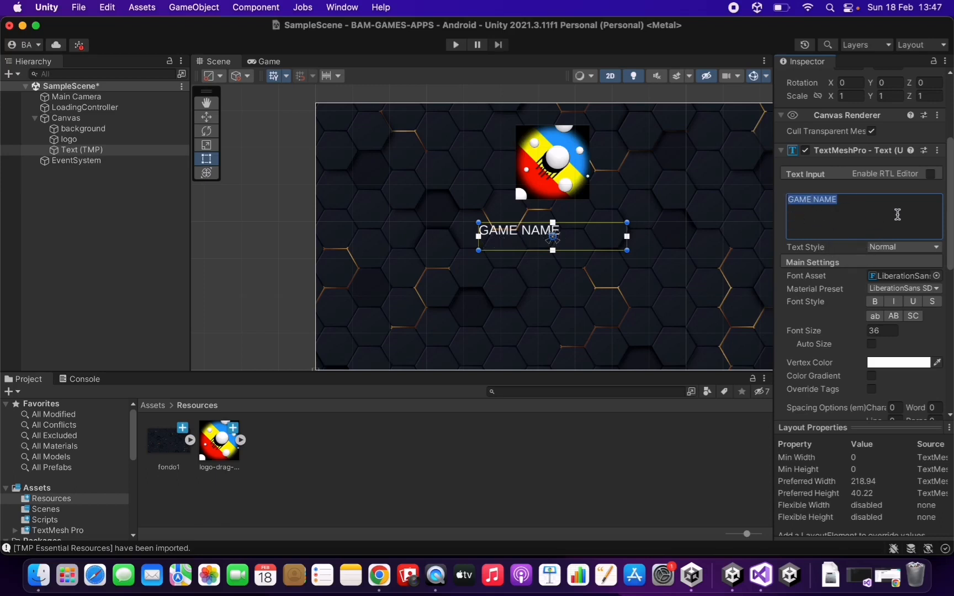
pyautogui.scroll(-1, 820, 277)
pyautogui.click(808, 262)
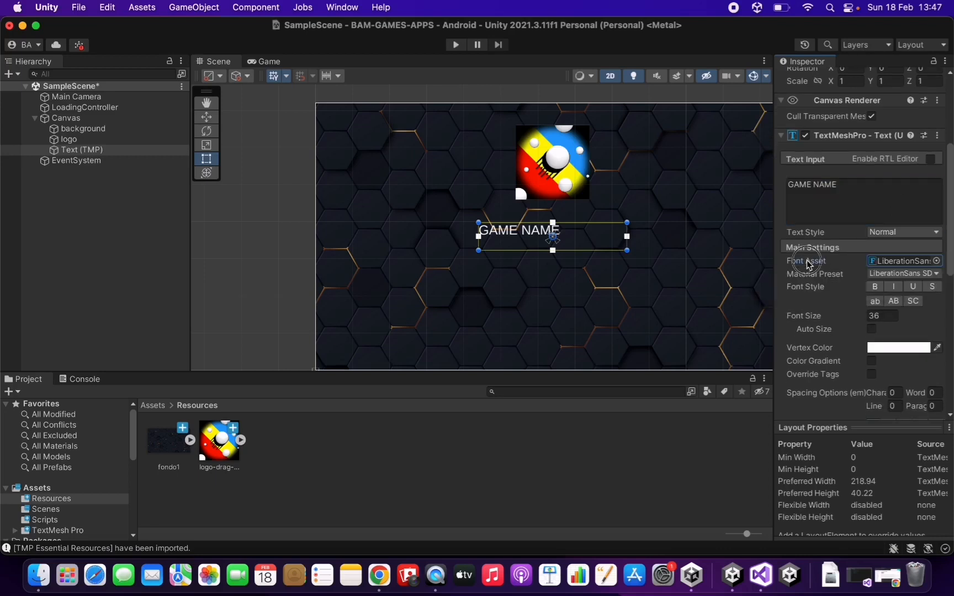
pyautogui.click(936, 261)
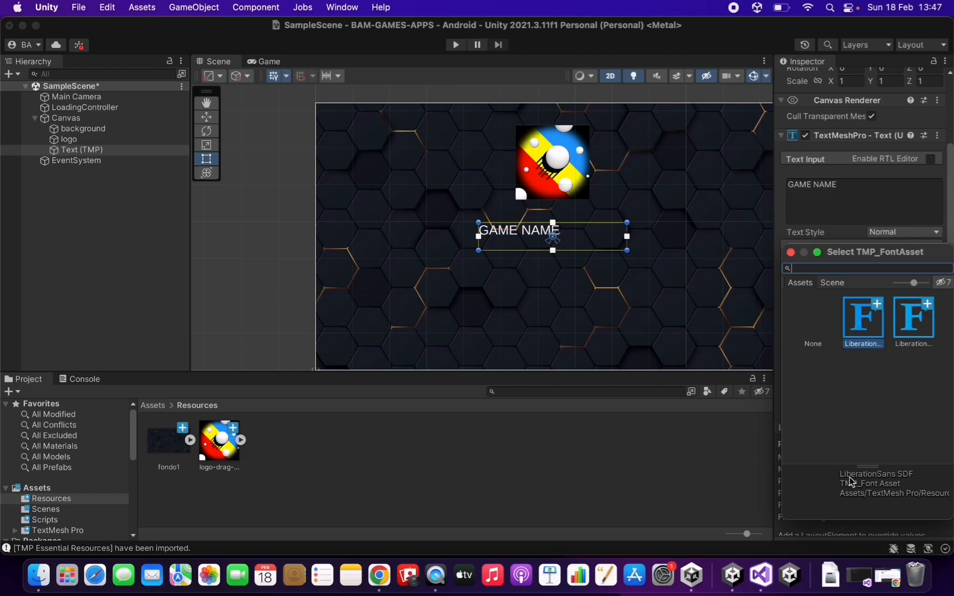
pyautogui.click(791, 253)
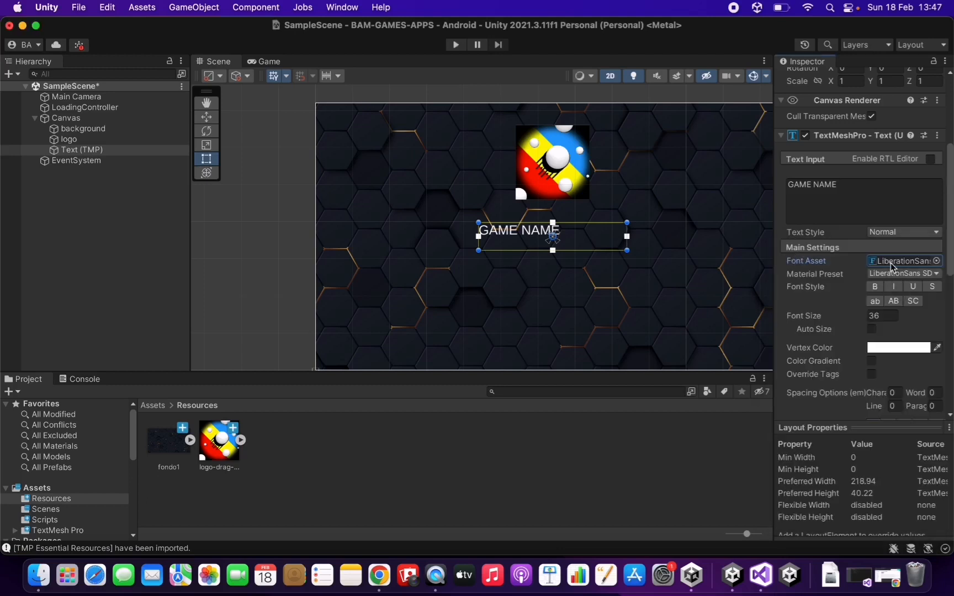
# Try bold, strikethrough and underline styles, leaving only Bold switched on.
pyautogui.click(873, 287)
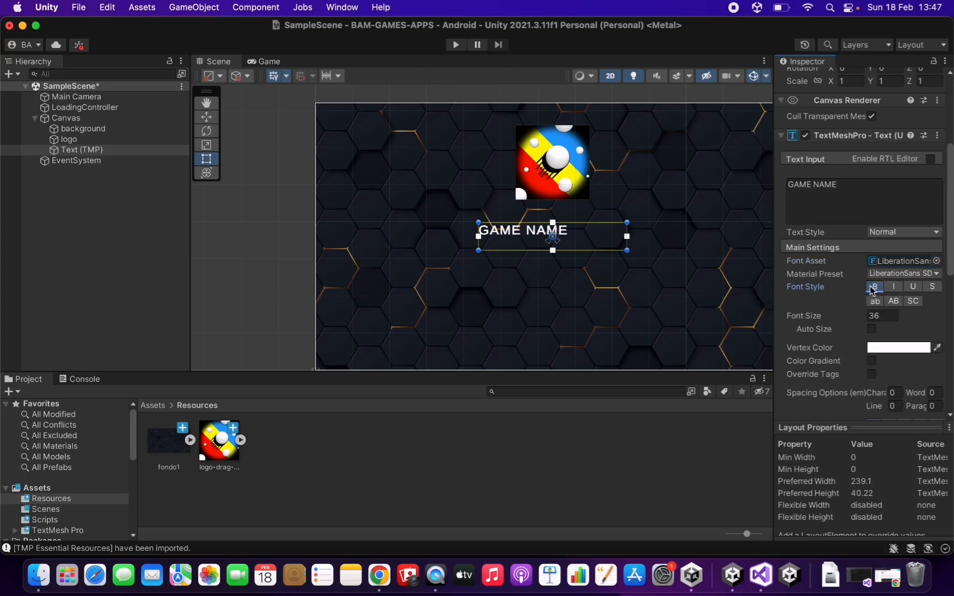
pyautogui.click(874, 287)
pyautogui.click(933, 286)
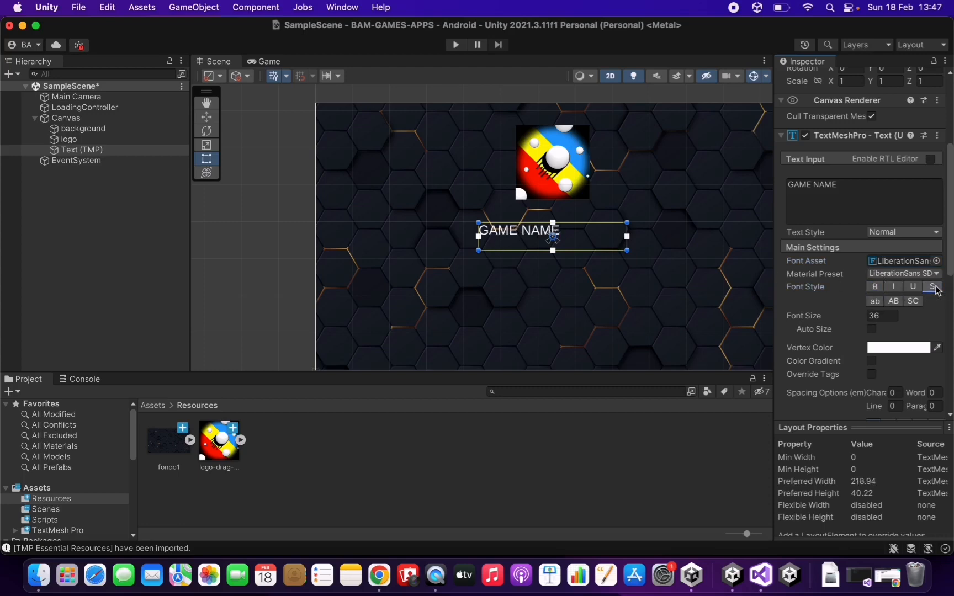
pyautogui.click(933, 286)
pyautogui.click(912, 286)
pyautogui.click(911, 287)
pyautogui.click(912, 286)
pyautogui.click(874, 286)
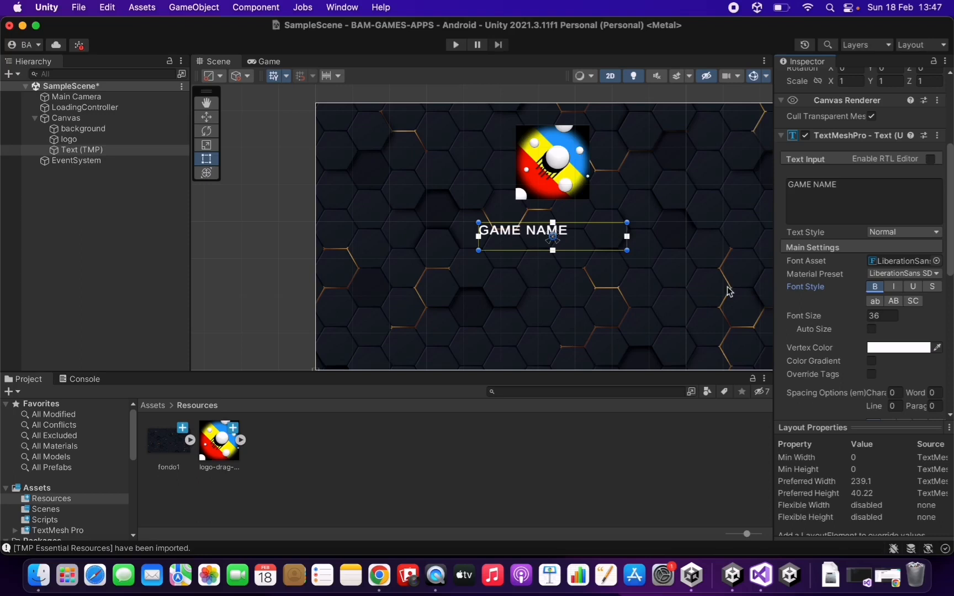
# Set the font size to 50 and preview the title in the Game view.
pyautogui.click(881, 316)
pyautogui.write('50')
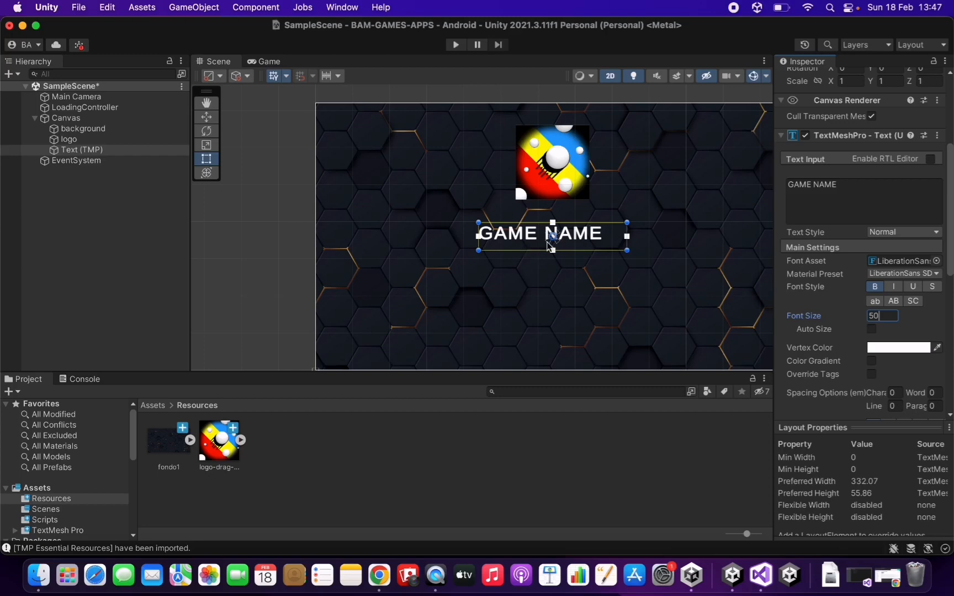
pyautogui.click(273, 61)
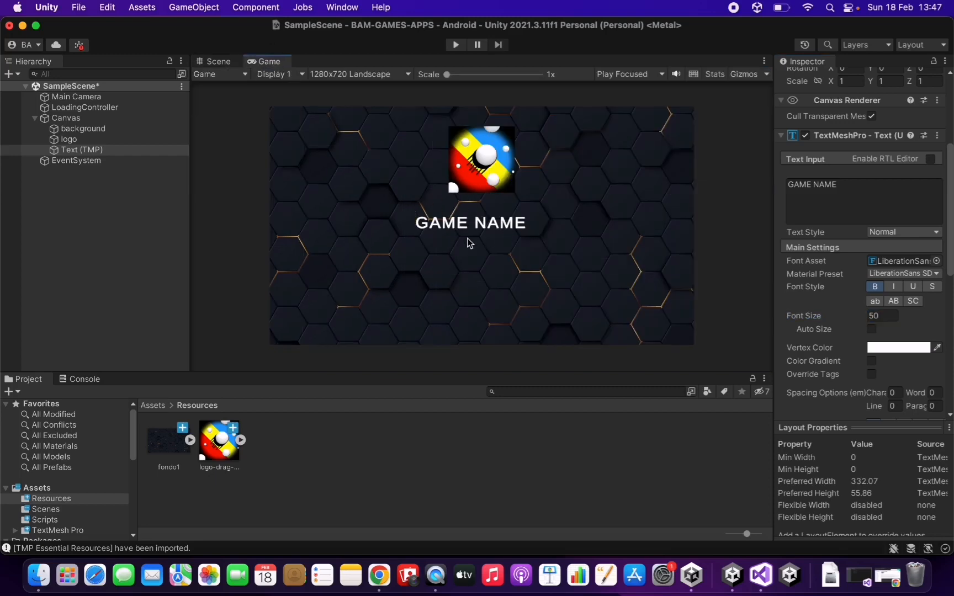
# Tick Auto Size in the TextMeshPro component, growing GAME NAME to size 60.2.
pyautogui.click(213, 61)
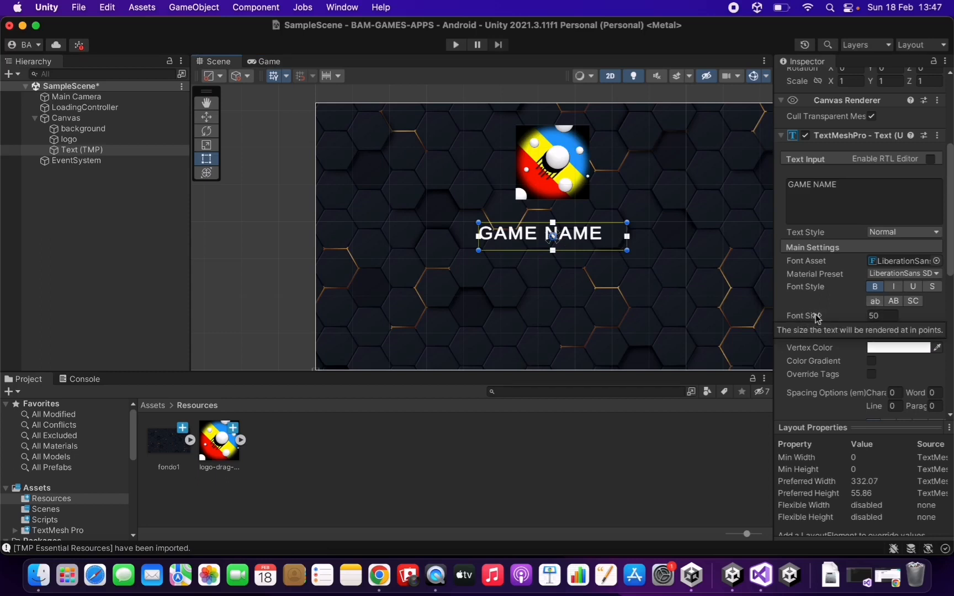
pyautogui.scroll(-3, 842, 335)
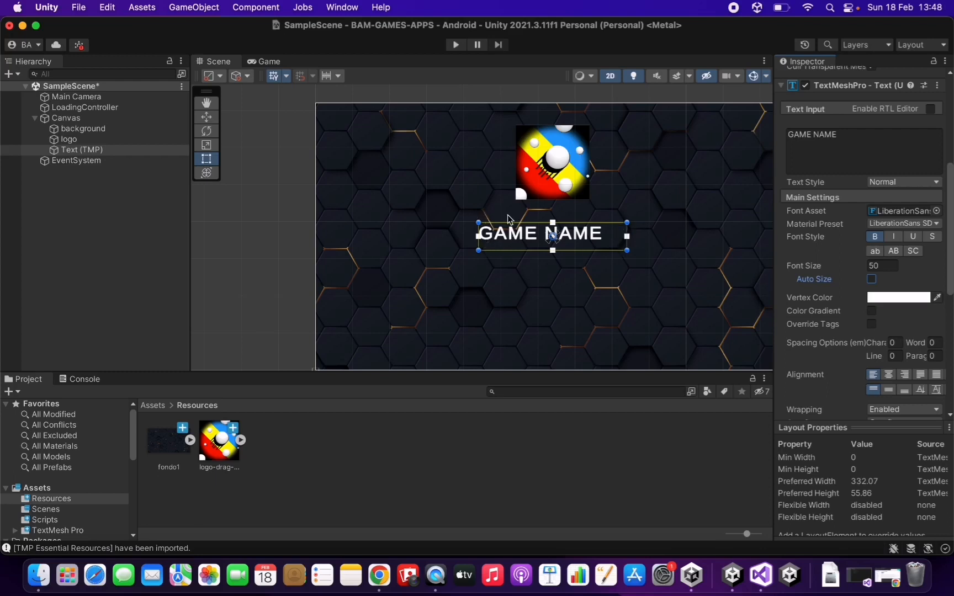
pyautogui.click(871, 279)
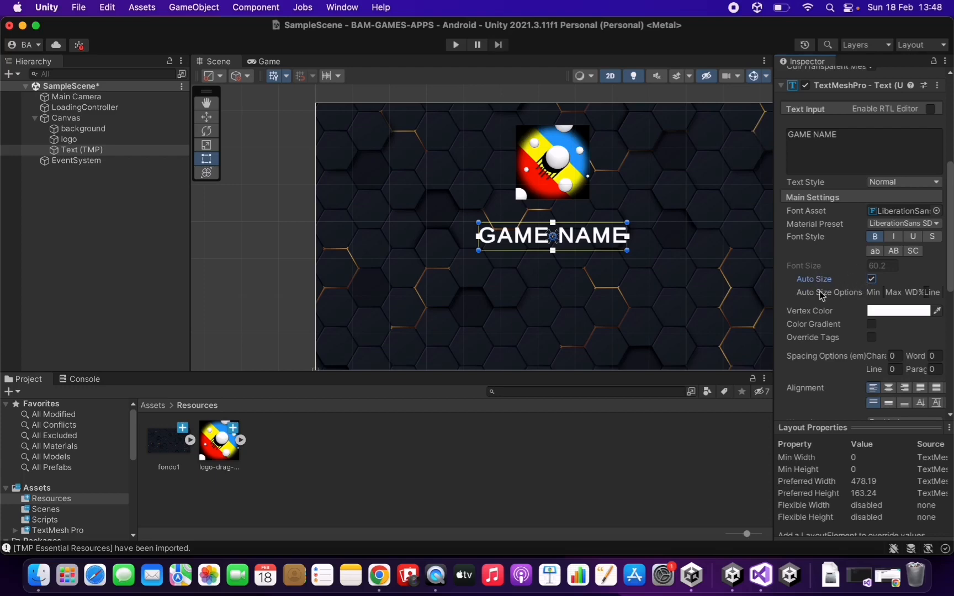
pyautogui.click(869, 145)
pyautogui.click(845, 132)
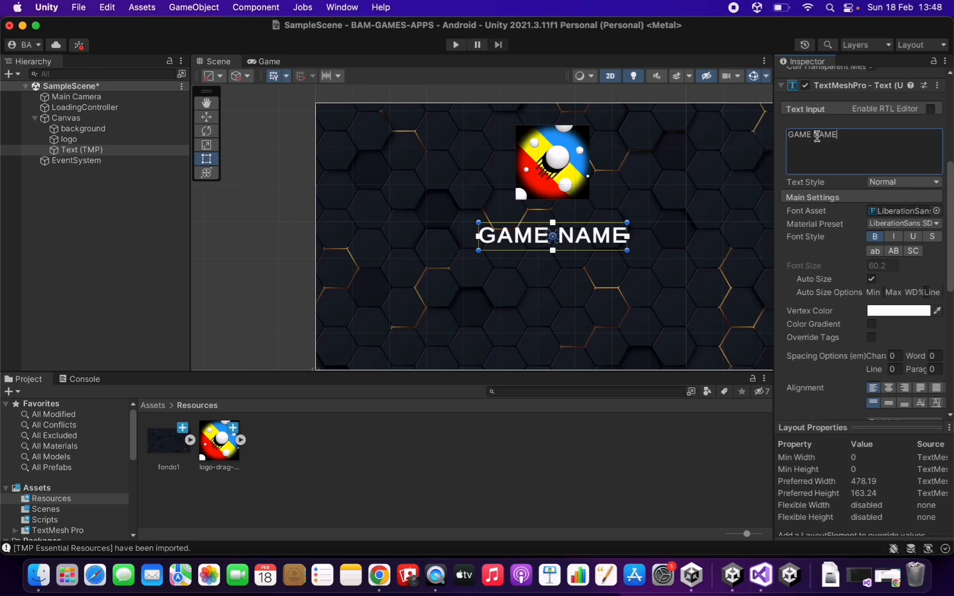
pyautogui.doubleClick(820, 135)
pyautogui.click(850, 135)
pyautogui.write('awesome')
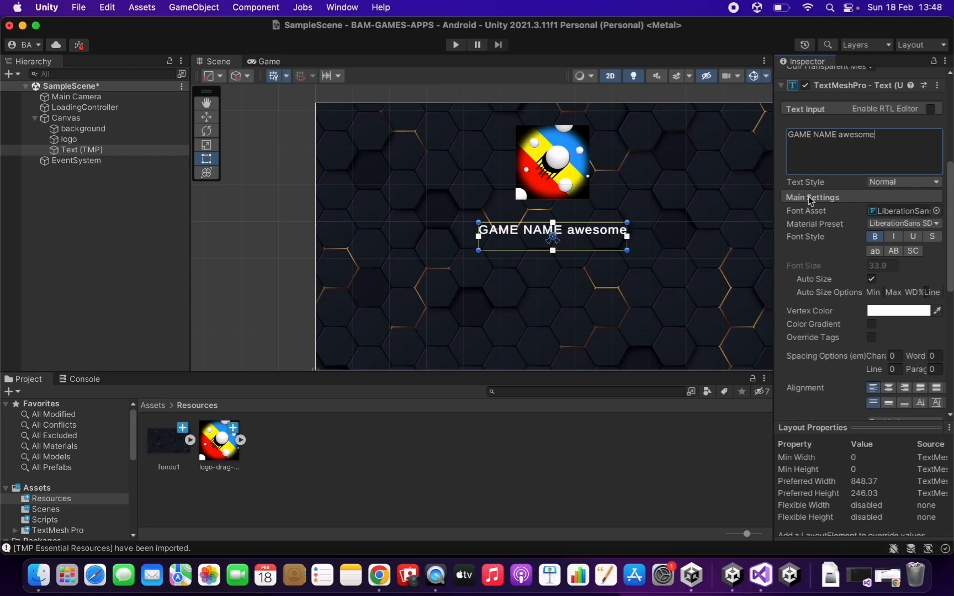
pyautogui.write('hahahahhah')
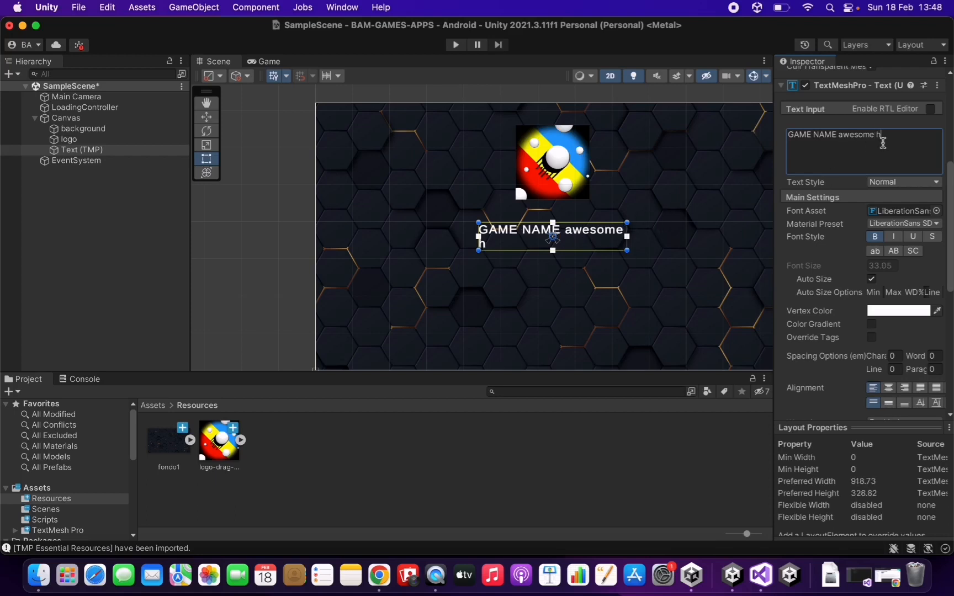
pyautogui.press('BackSpace')
pyautogui.press('BackSpace')
pyautogui.press('BackSpace')
pyautogui.press('BackSpace')
pyautogui.press('BackSpace')
pyautogui.press('BackSpace')
pyautogui.press('BackSpace')
pyautogui.press('BackSpace')
pyautogui.press('BackSpace')
pyautogui.press('BackSpace')
pyautogui.press('BackSpace')
pyautogui.press('BackSpace')
pyautogui.press('BackSpace')
pyautogui.press('BackSpace')
pyautogui.press('BackSpace')
pyautogui.press('BackSpace')
pyautogui.press('BackSpace')
pyautogui.press('BackSpace')
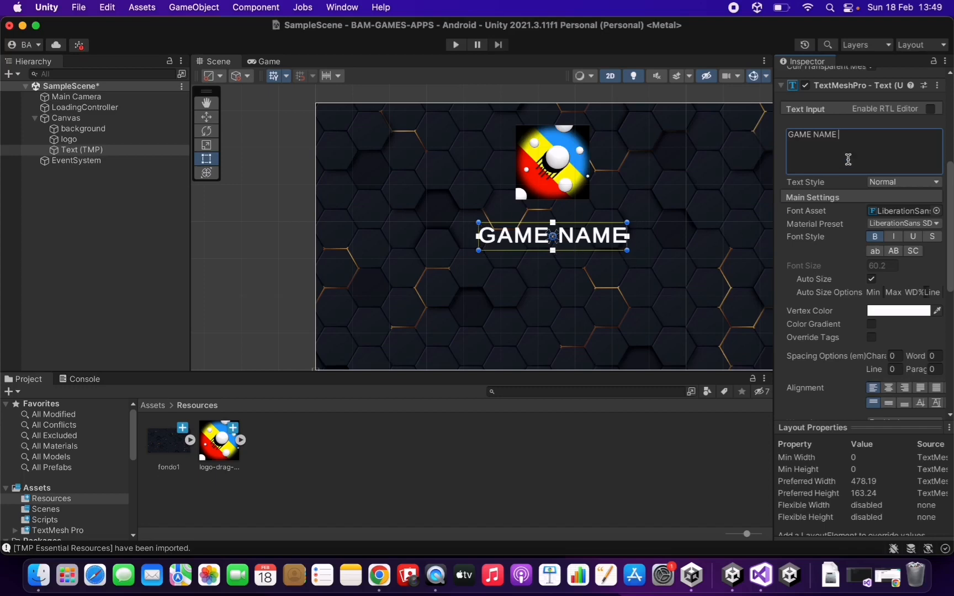
# Untick Auto Size so the title returns to font size 50.
pyautogui.click(871, 279)
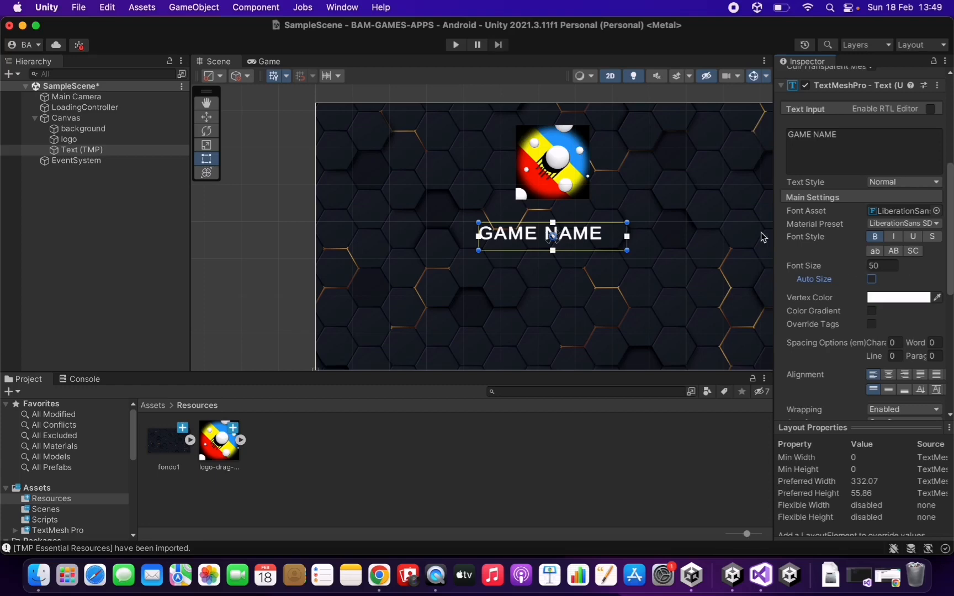
pyautogui.scroll(-2, 812, 274)
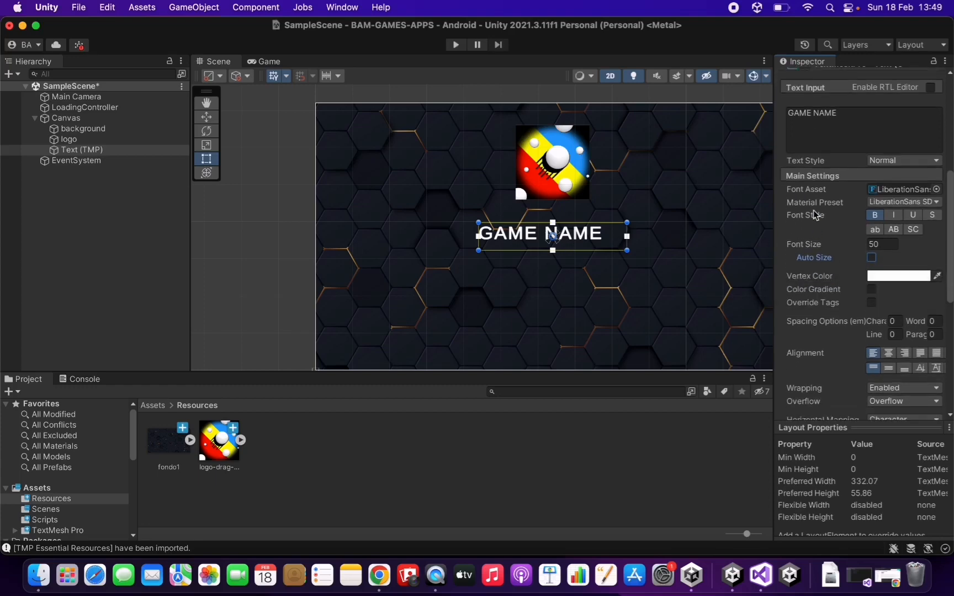
pyautogui.scroll(-1, 813, 213)
# Set the Vertex Color to yellow (R 255, G 255, B 0) and check it in the Game view.
pyautogui.click(899, 261)
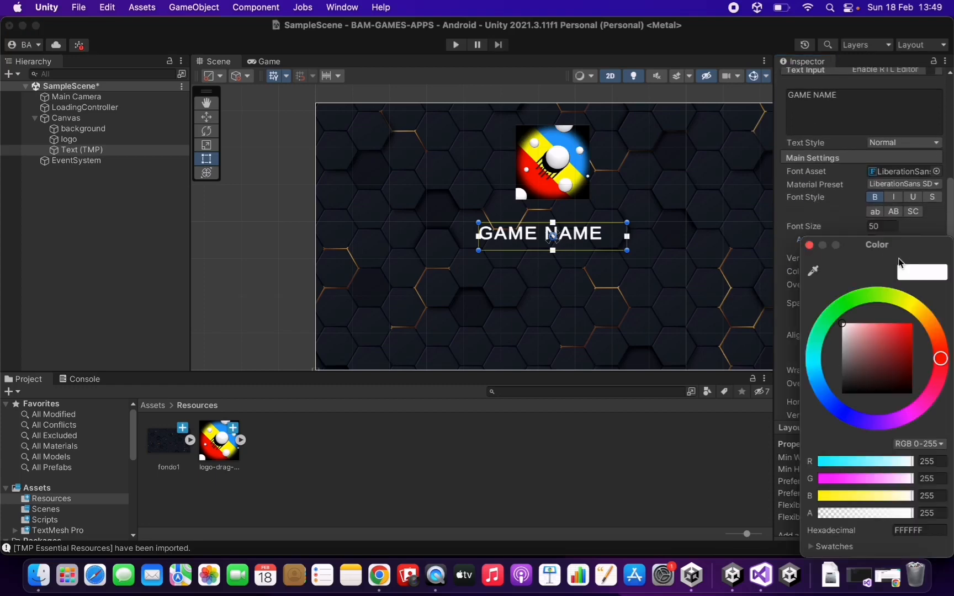
pyautogui.click(906, 305)
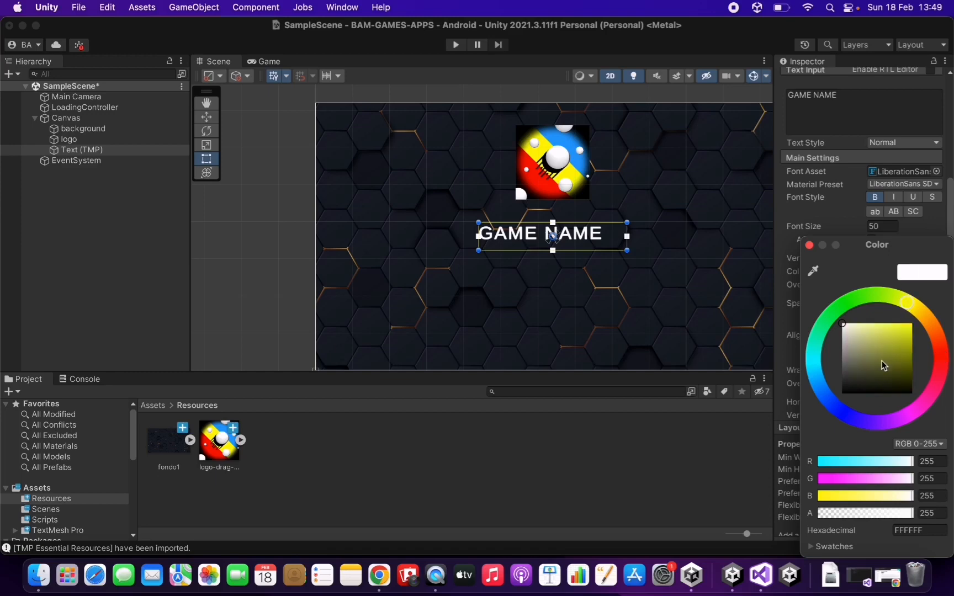
pyautogui.moveTo(881, 361); pyautogui.dragTo(917, 321)
pyautogui.click(938, 462)
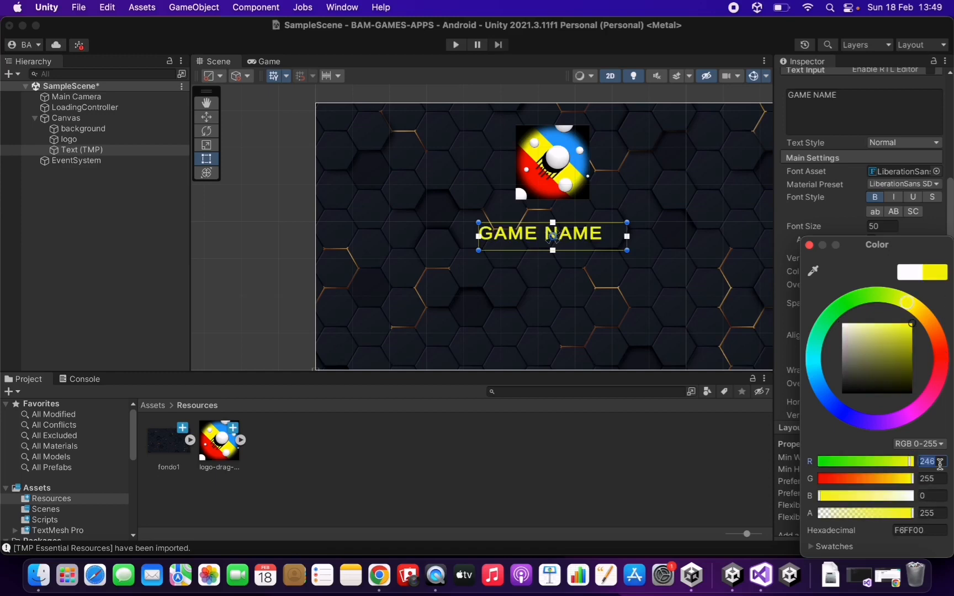
pyautogui.write('255')
pyautogui.click(809, 245)
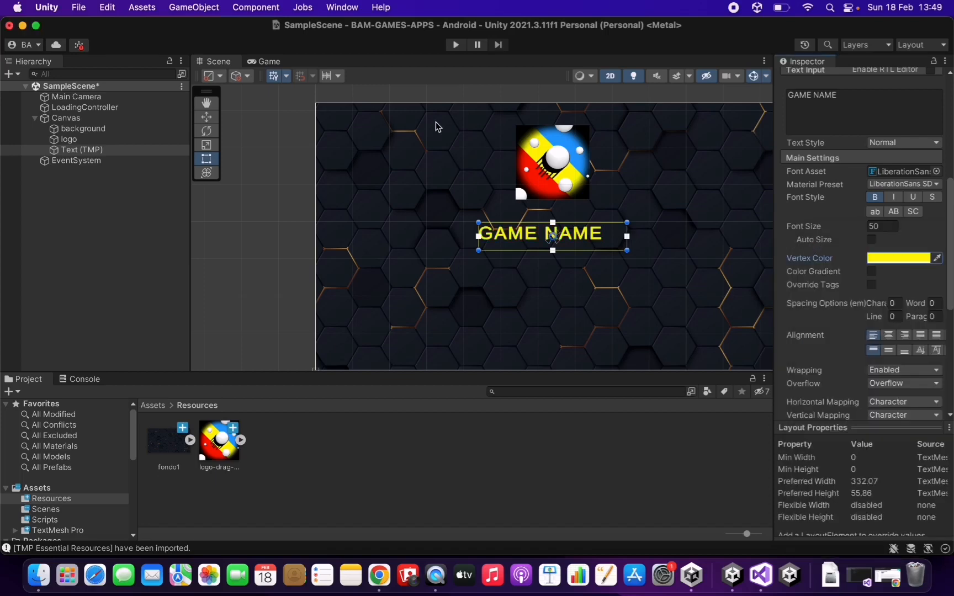
pyautogui.click(254, 61)
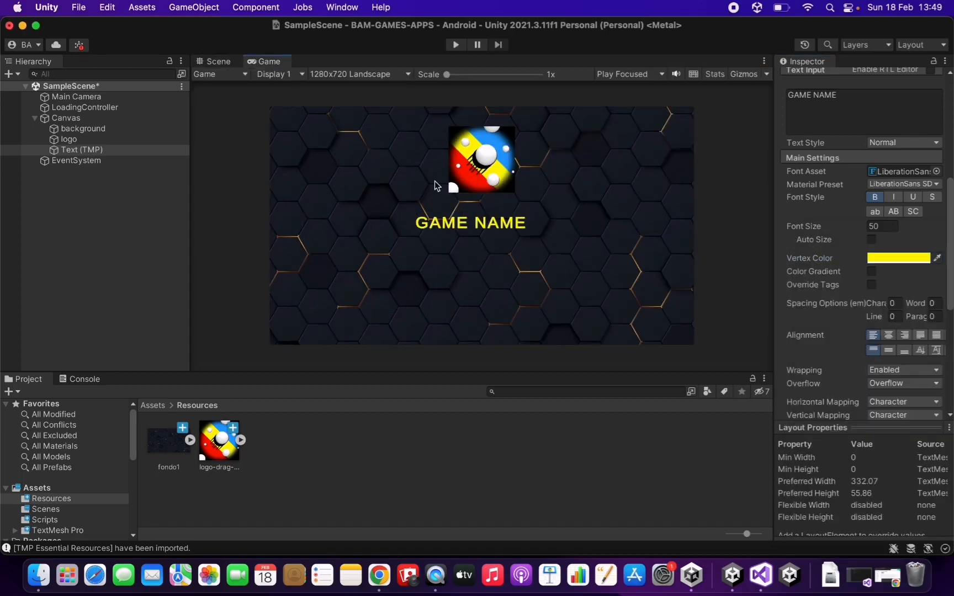
pyautogui.click(217, 60)
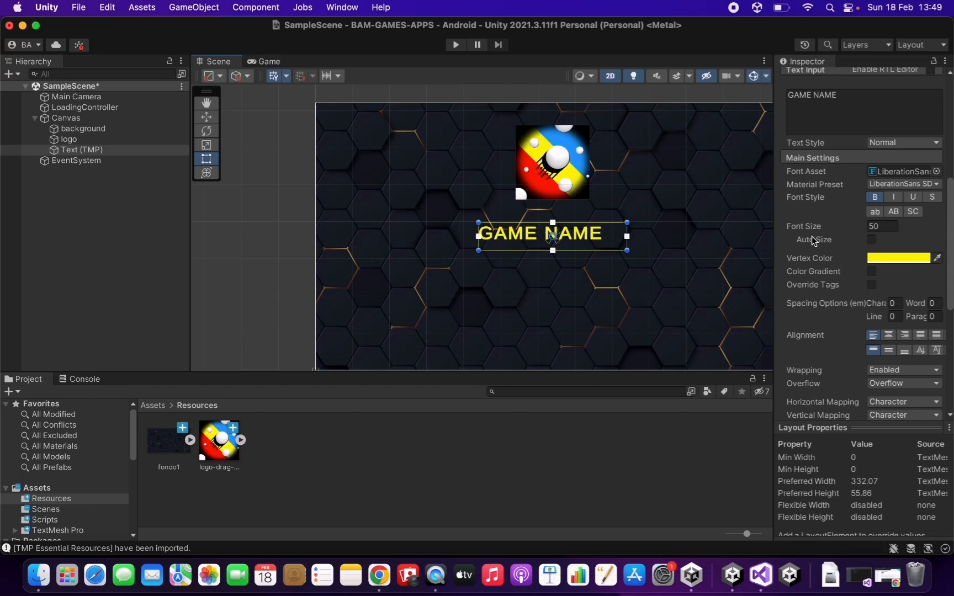
pyautogui.scroll(-3, 811, 239)
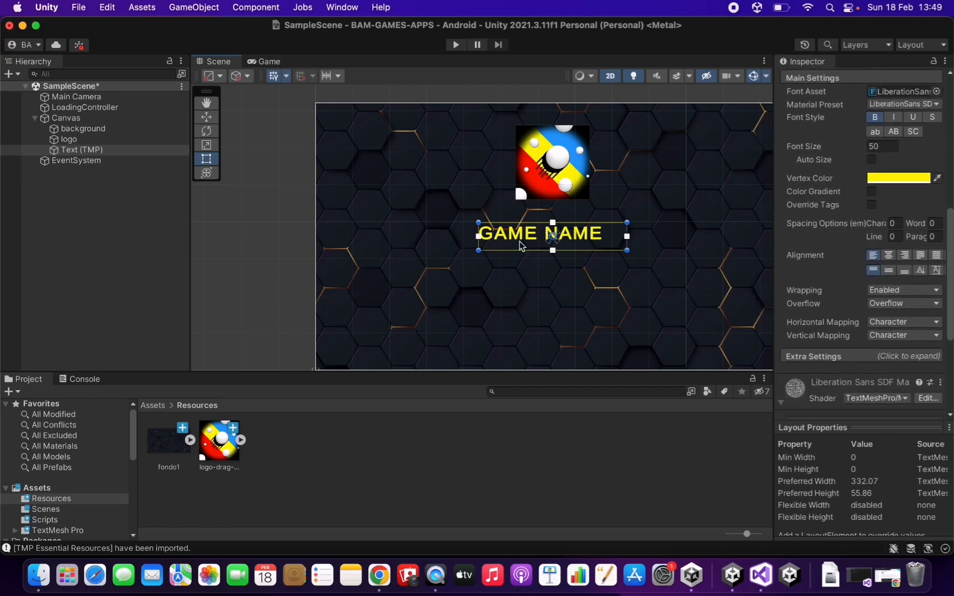
# Set the TextMeshPro alignment to Center and Middle, checking the result in the Game view.
pyautogui.click(262, 61)
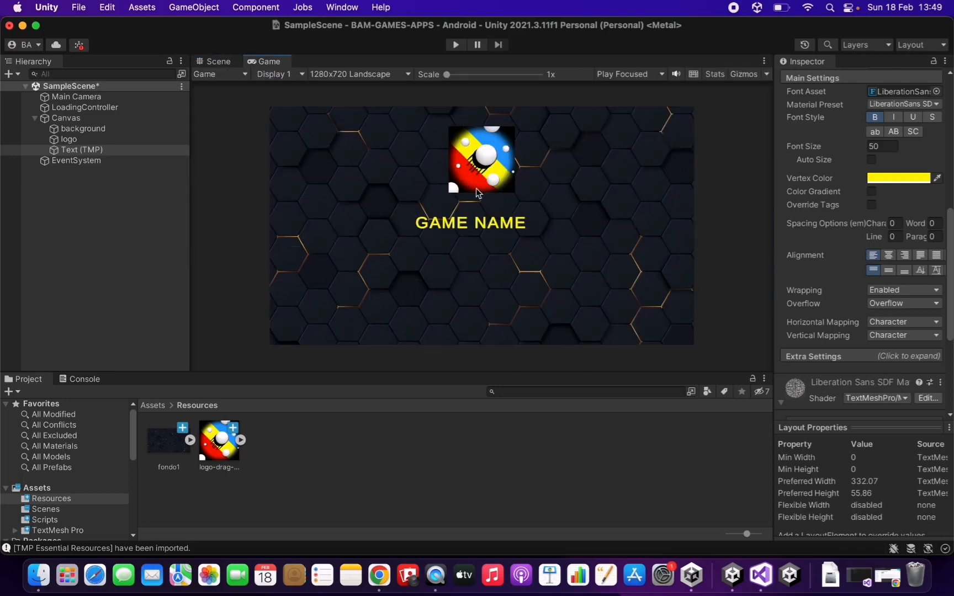
pyautogui.click(220, 61)
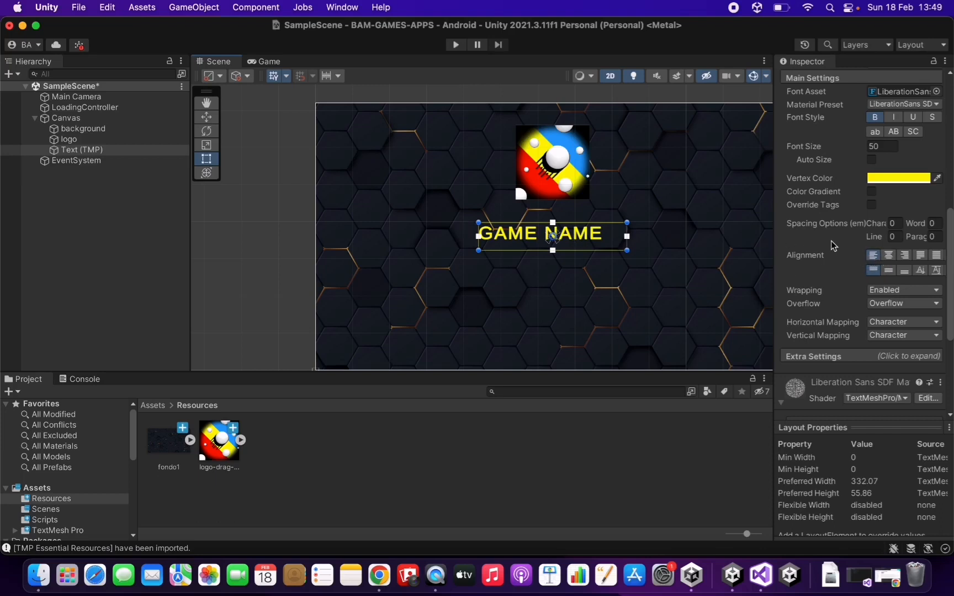
pyautogui.click(888, 255)
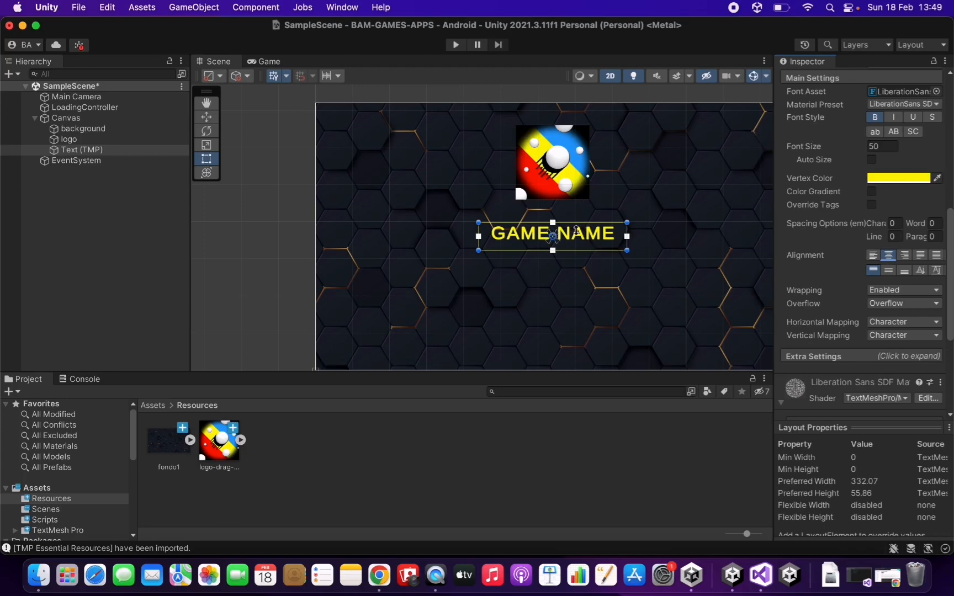
pyautogui.click(889, 270)
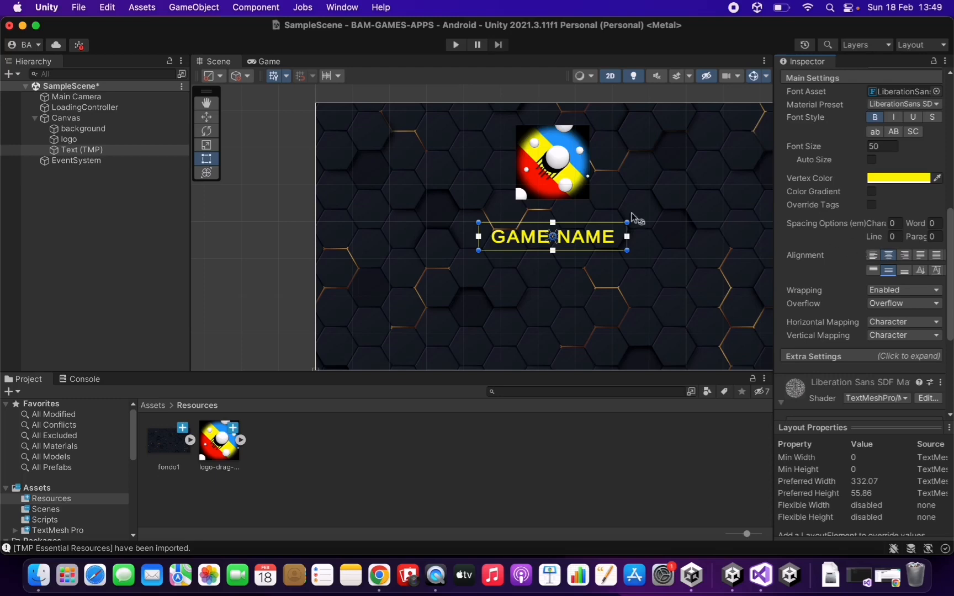
pyautogui.click(264, 61)
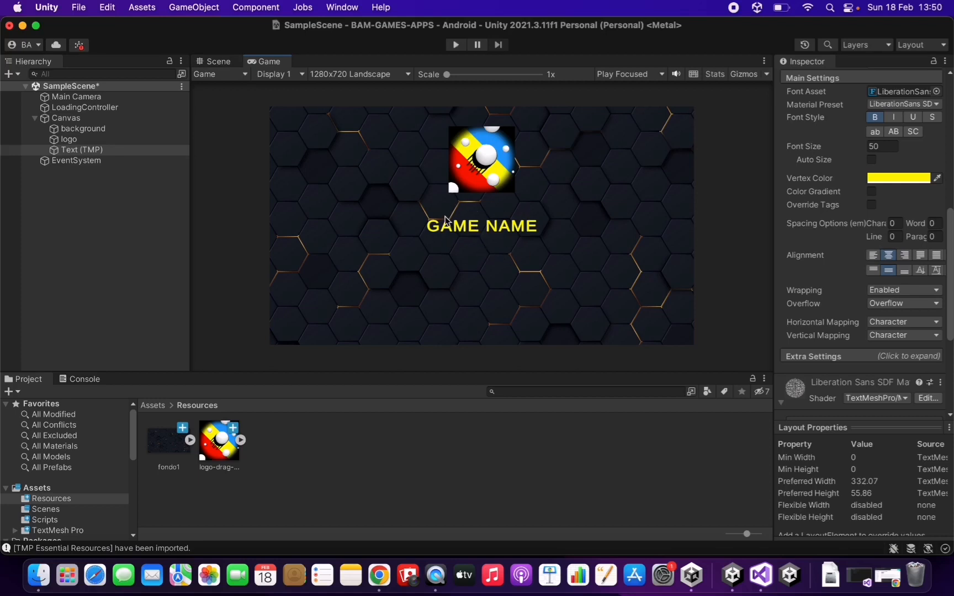
pyautogui.click(218, 62)
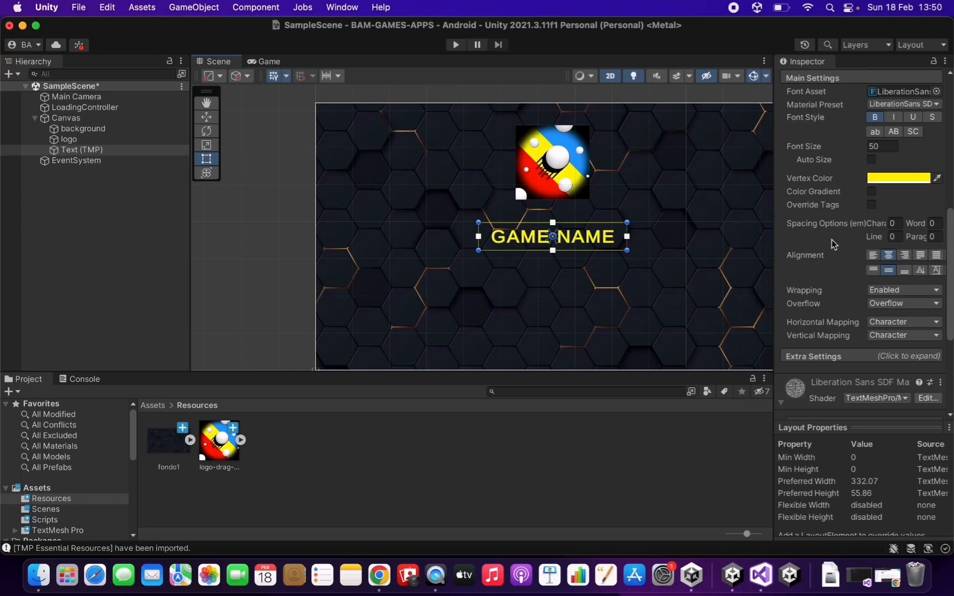
pyautogui.scroll(-3, 832, 239)
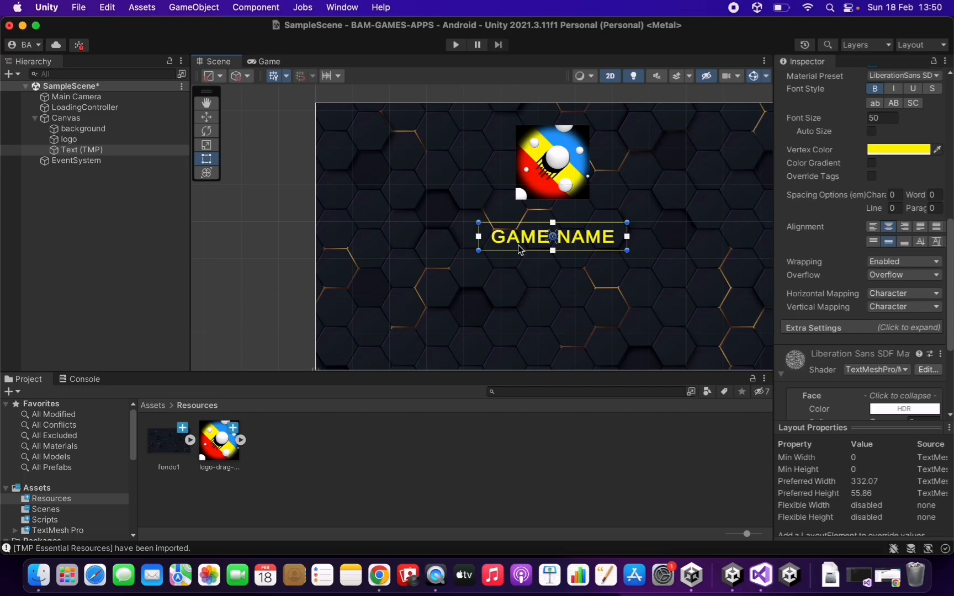
# Append 'GAME NAME GAME NAME' to the text so it wraps onto three lines.
pyautogui.scroll(-2, 850, 248)
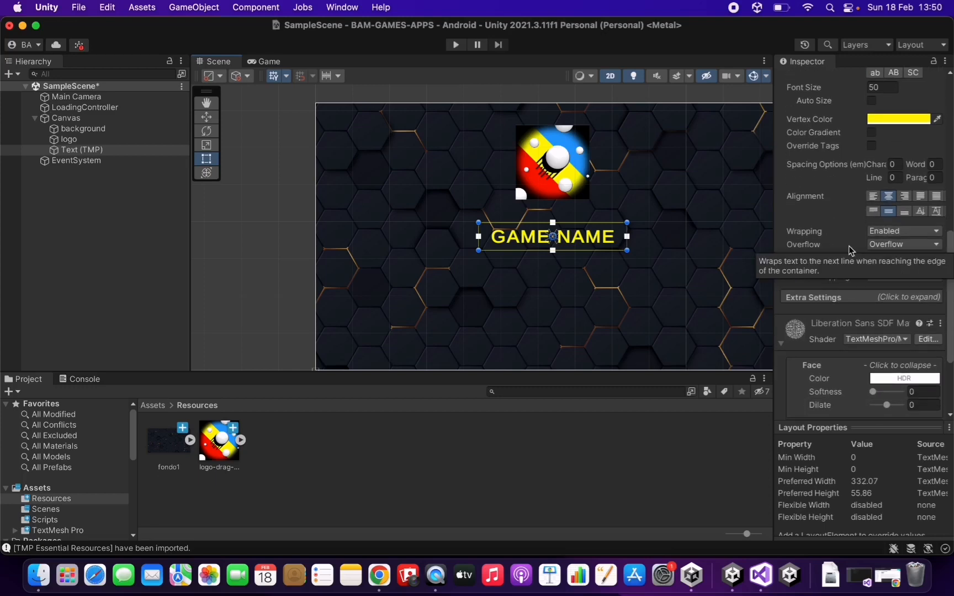
pyautogui.click(804, 246)
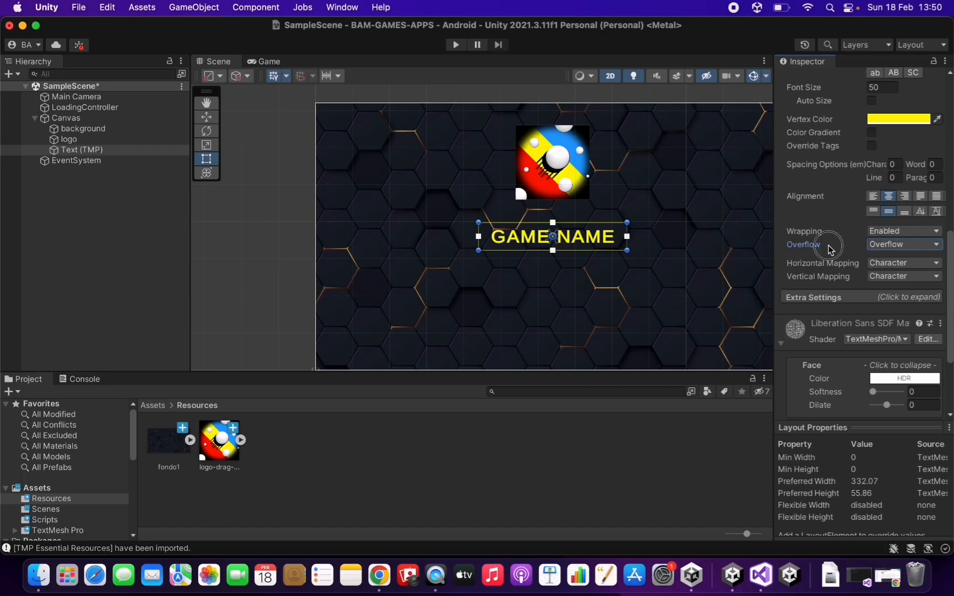
pyautogui.scroll(5, 828, 223)
pyautogui.click(878, 144)
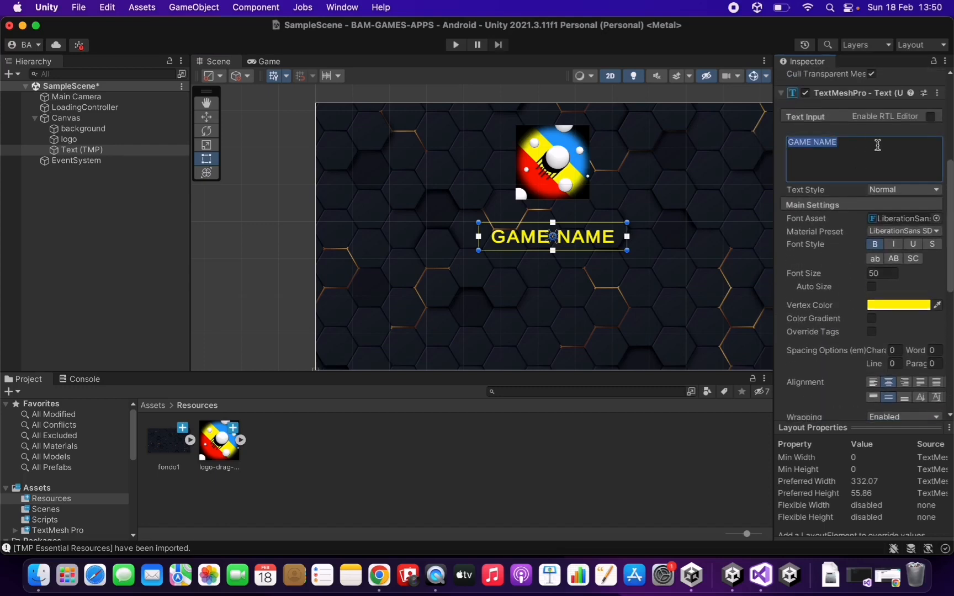
pyautogui.click(877, 144)
pyautogui.write('GAME NAME ')
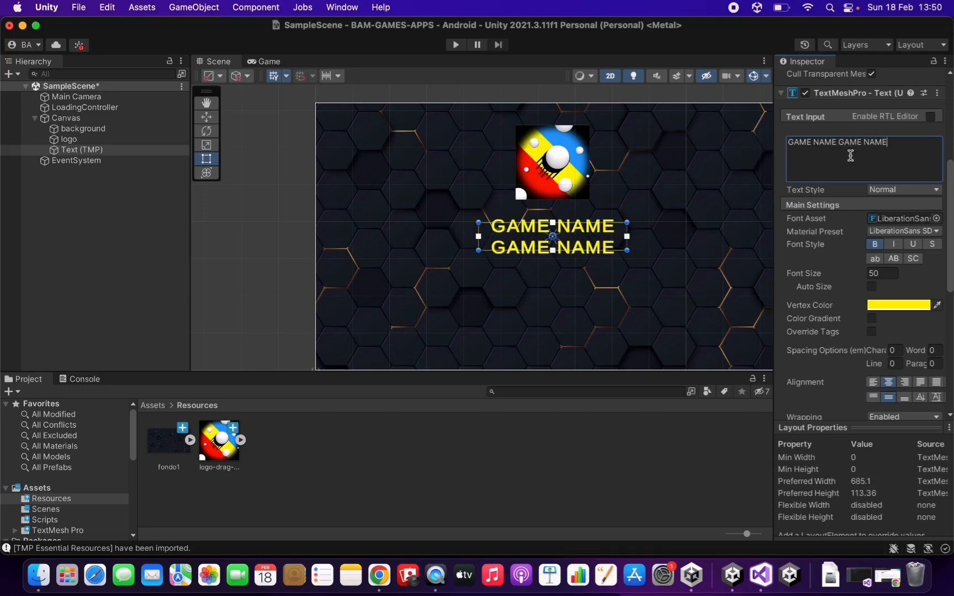
pyautogui.write('GAME NAME')
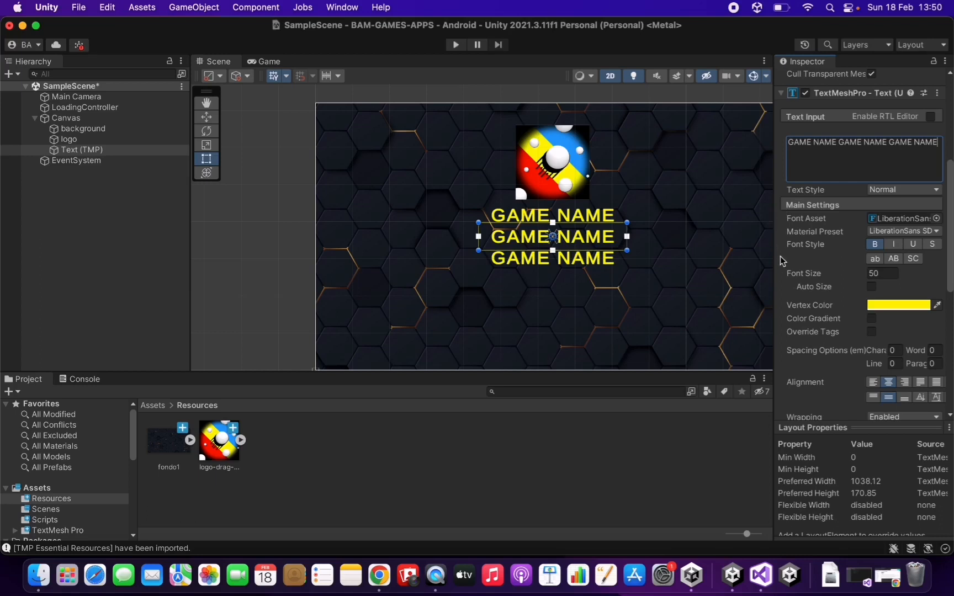
pyautogui.scroll(-2, 782, 261)
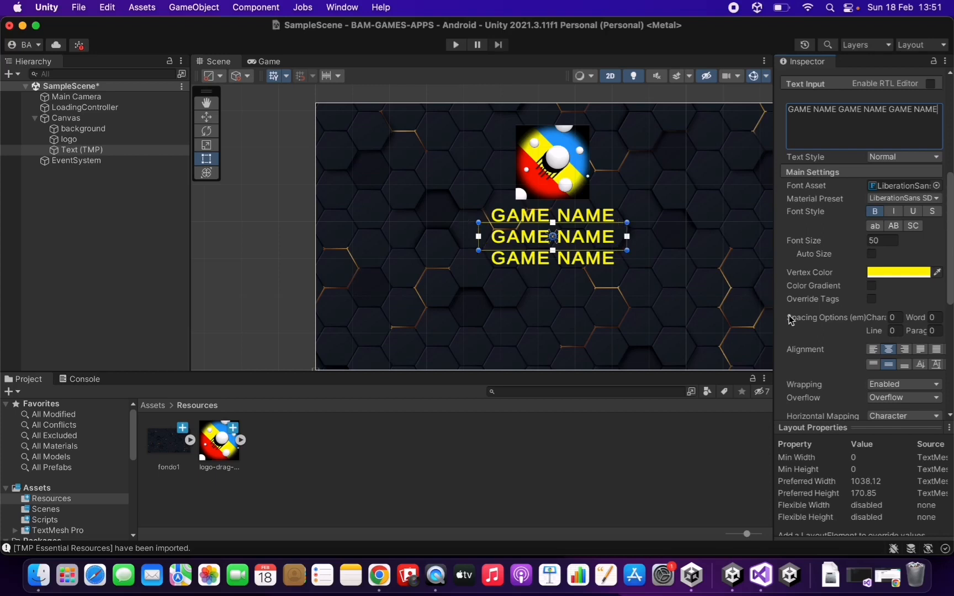
# Switch the title's TextMeshPro Overflow mode to Truncate and enable Auto Size font sizing.
pyautogui.scroll(-3, 790, 315)
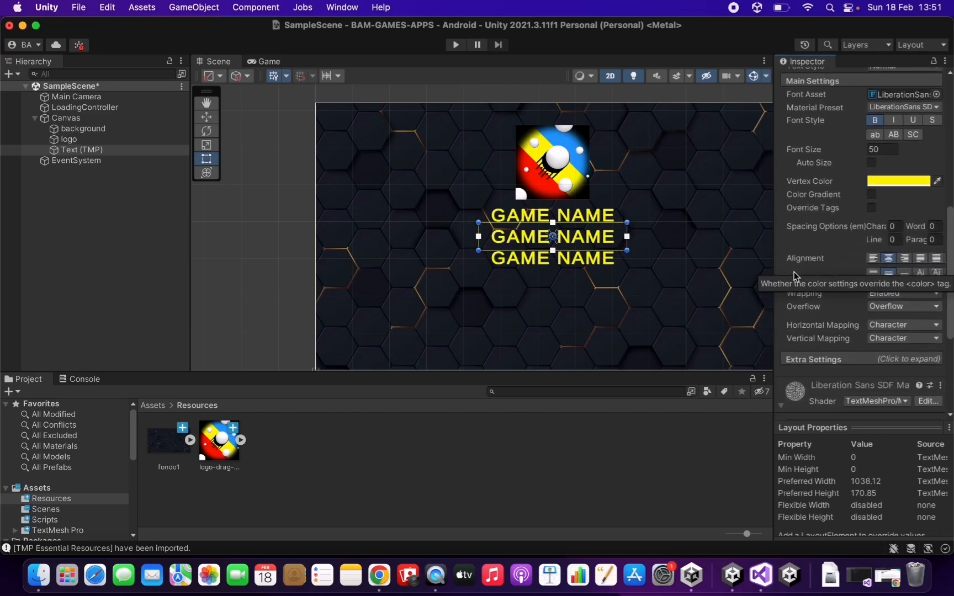
pyautogui.click(790, 312)
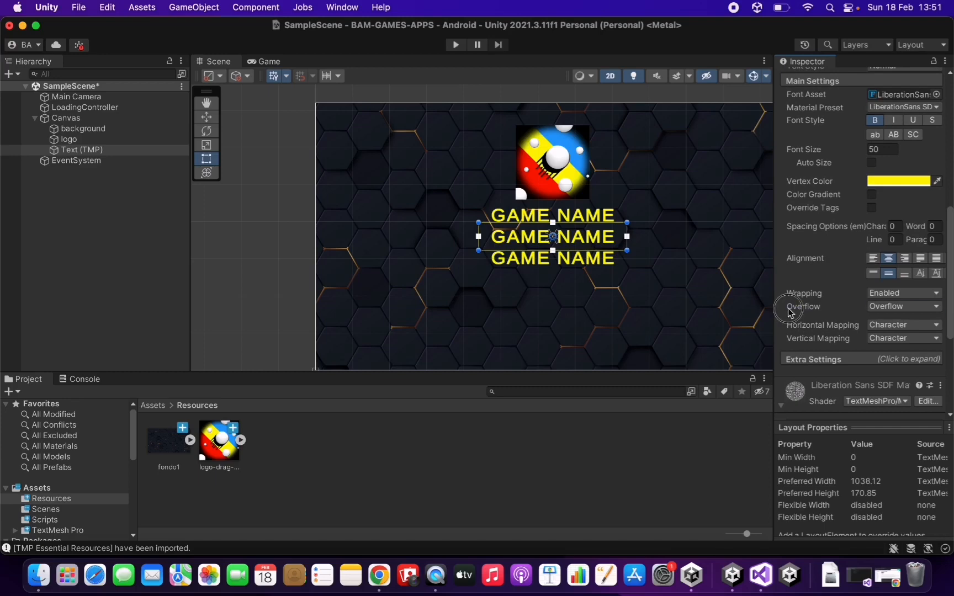
pyautogui.click(892, 308)
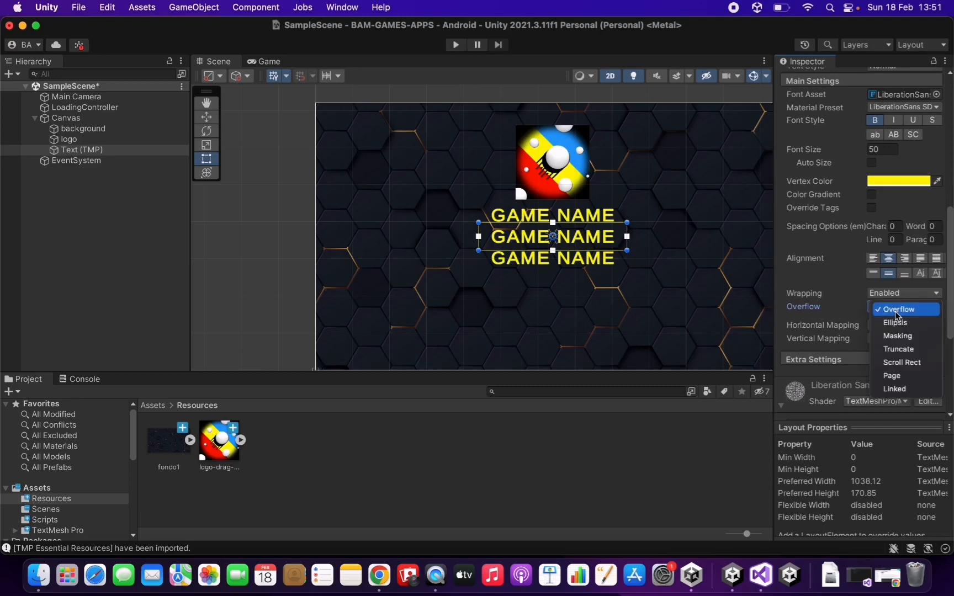
pyautogui.click(903, 350)
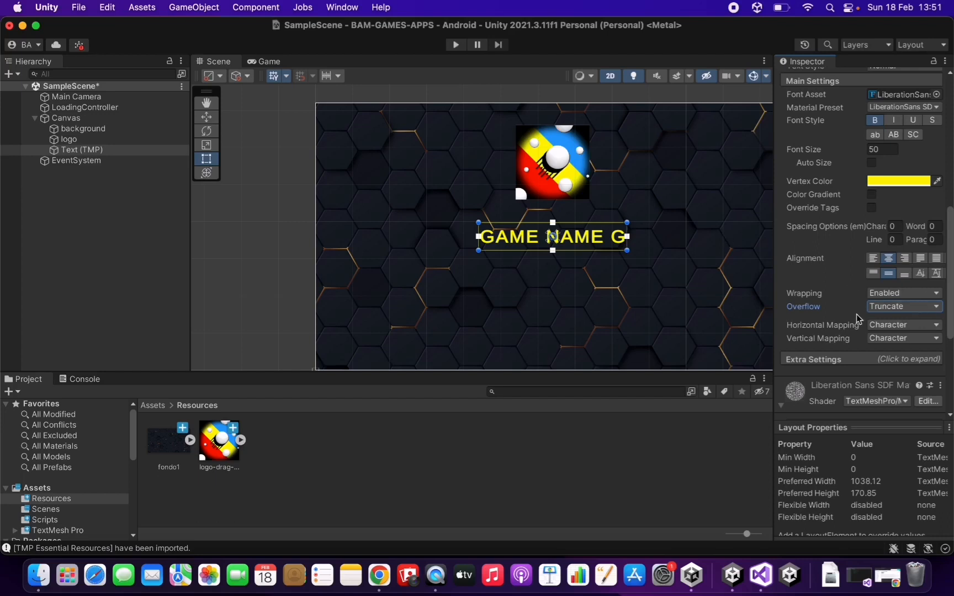
pyautogui.click(871, 163)
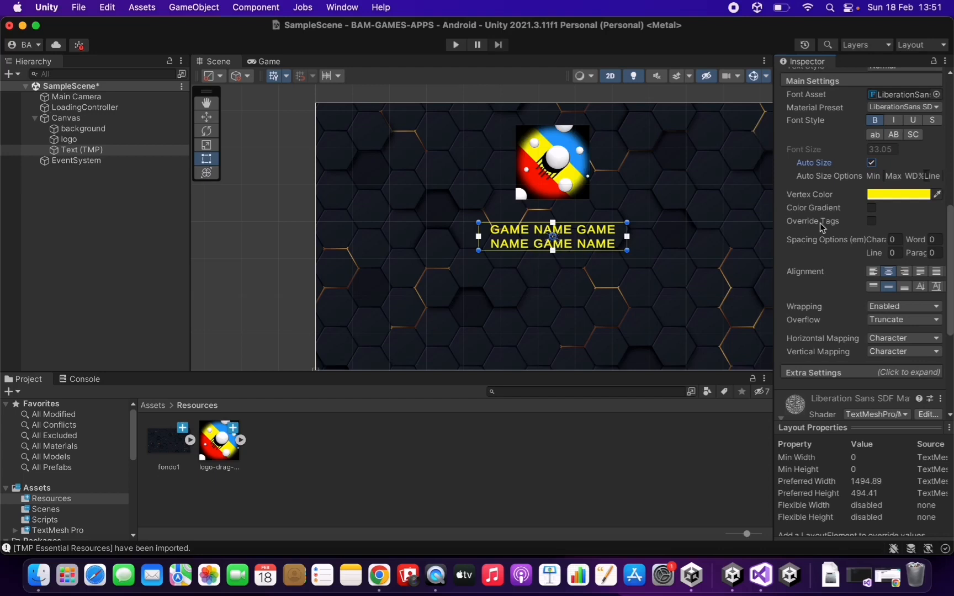
# Disable Auto Size, trim the title back to 'GAME NAME' at size 50, and preview it in Game view.
pyautogui.scroll(1, 819, 223)
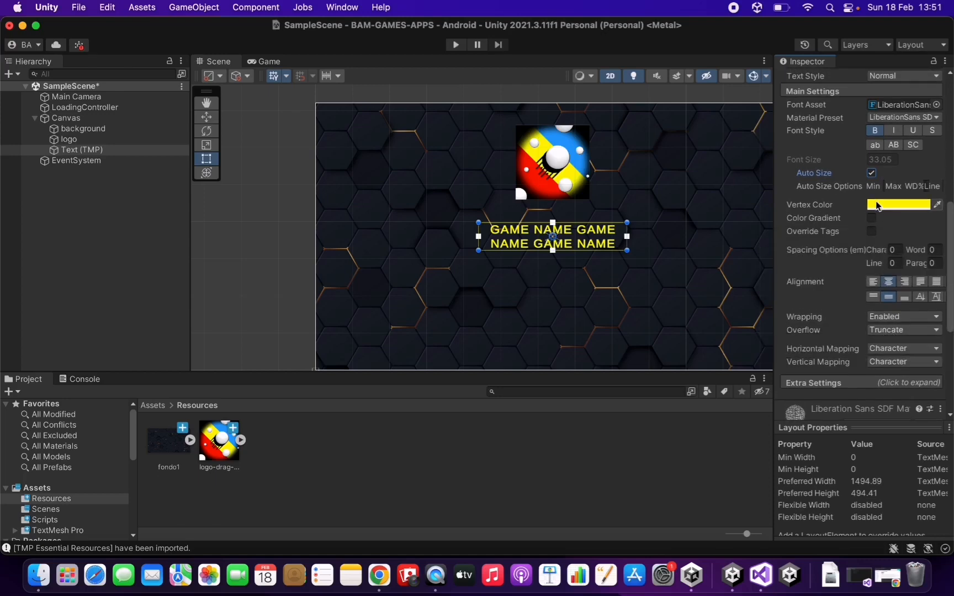
pyautogui.click(871, 172)
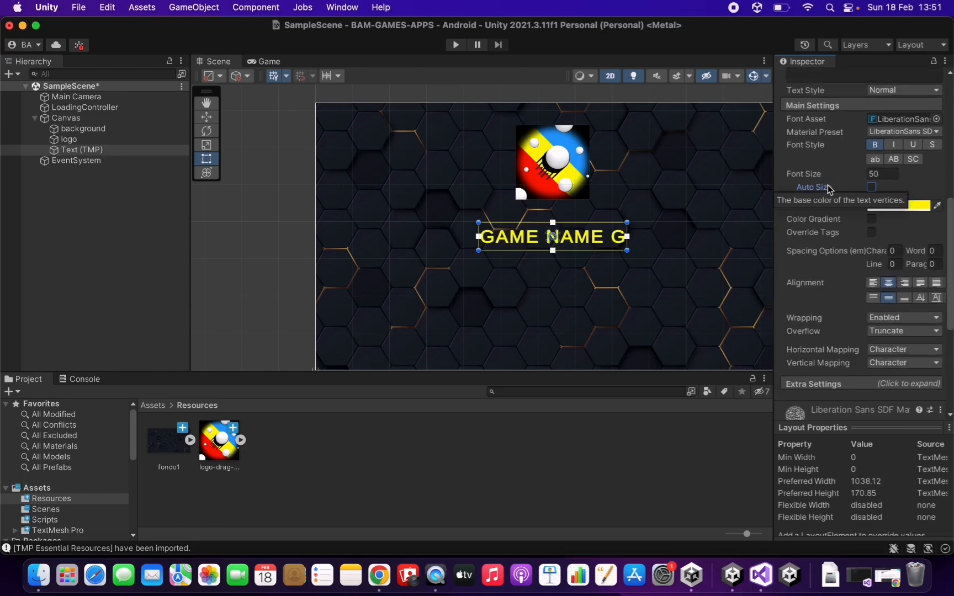
pyautogui.scroll(5, 827, 184)
pyautogui.moveTo(839, 151); pyautogui.dragTo(941, 154)
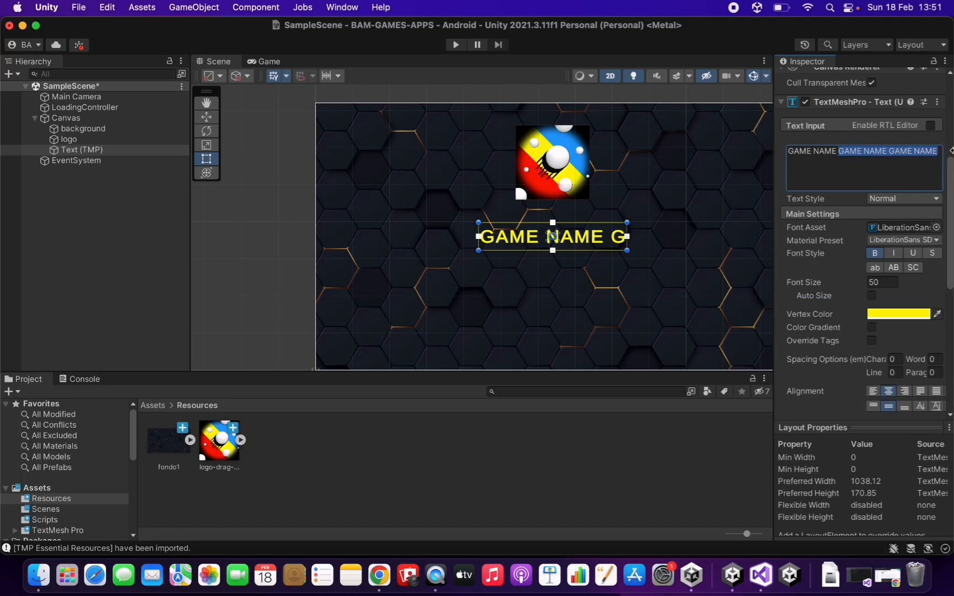
pyautogui.press('BackSpace')
pyautogui.click(464, 119)
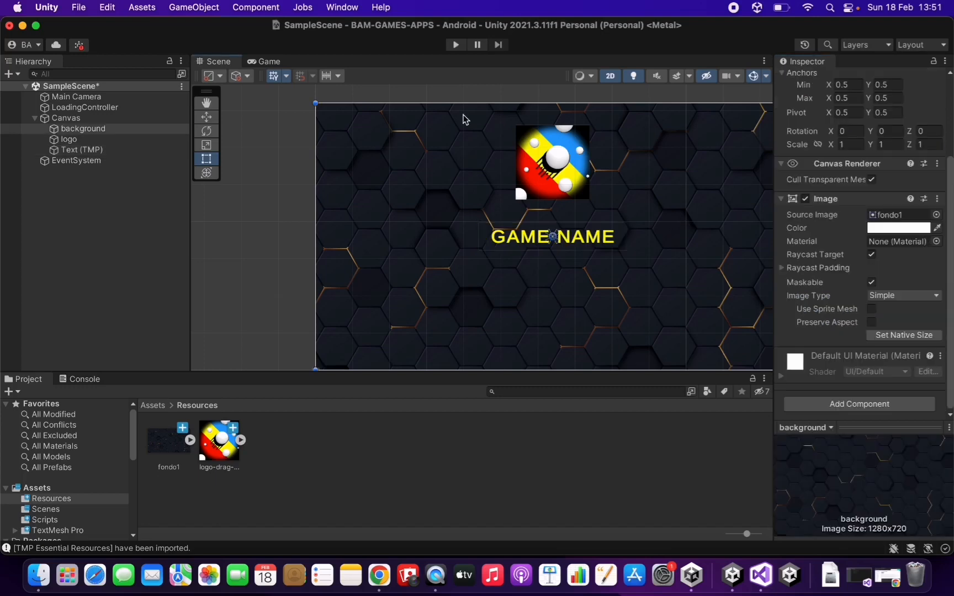
pyautogui.click(267, 62)
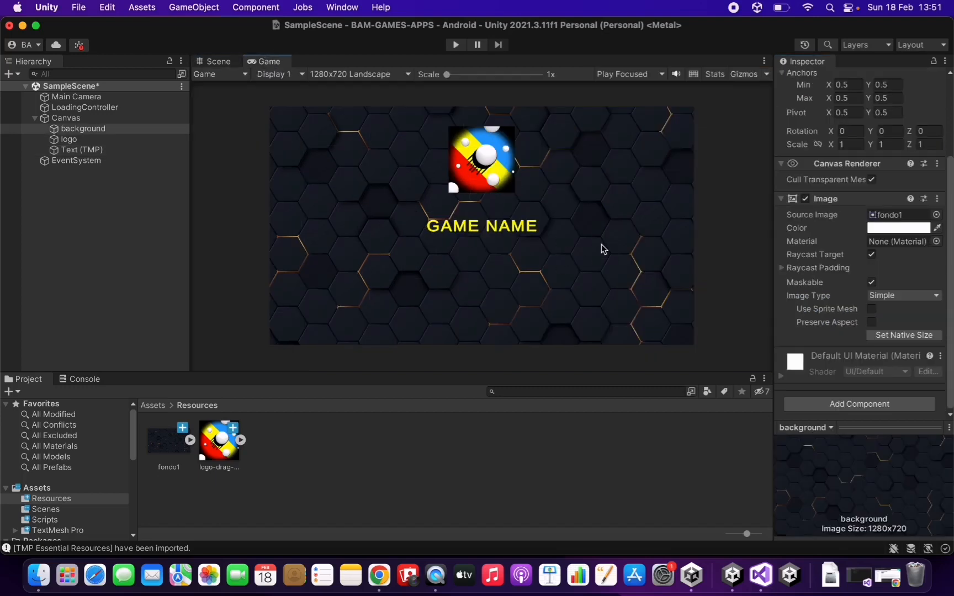